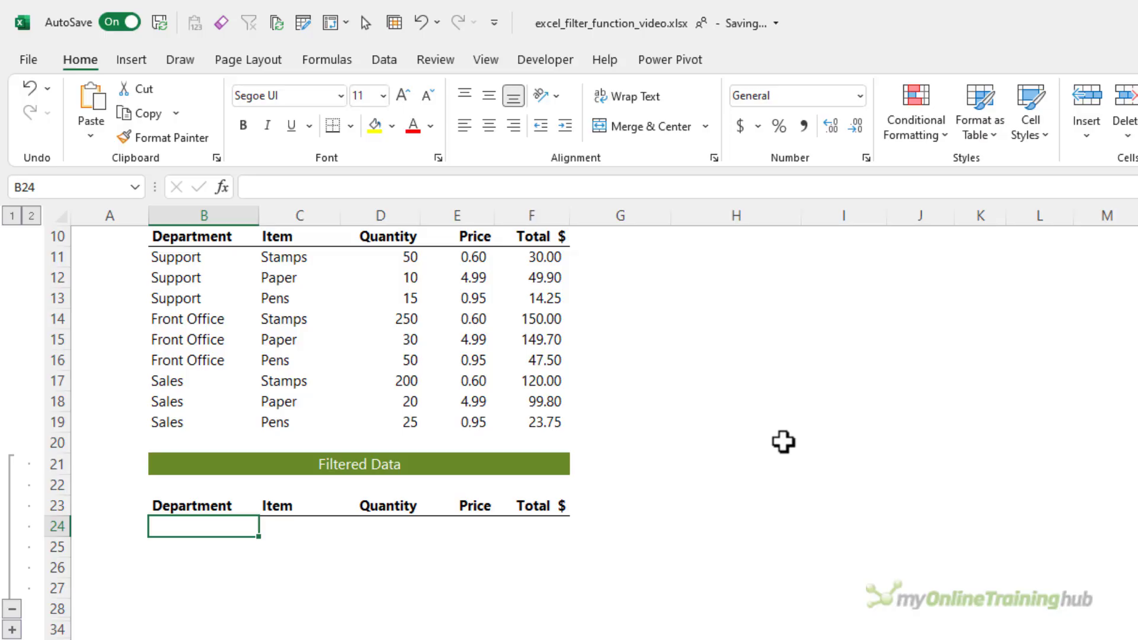
In B24, enter =FILTER(B11:F19,B11:B19="Sales","No Records") to spill the Stamps, Paper and Pens Sales rows
text(=fil)
key(Tab)
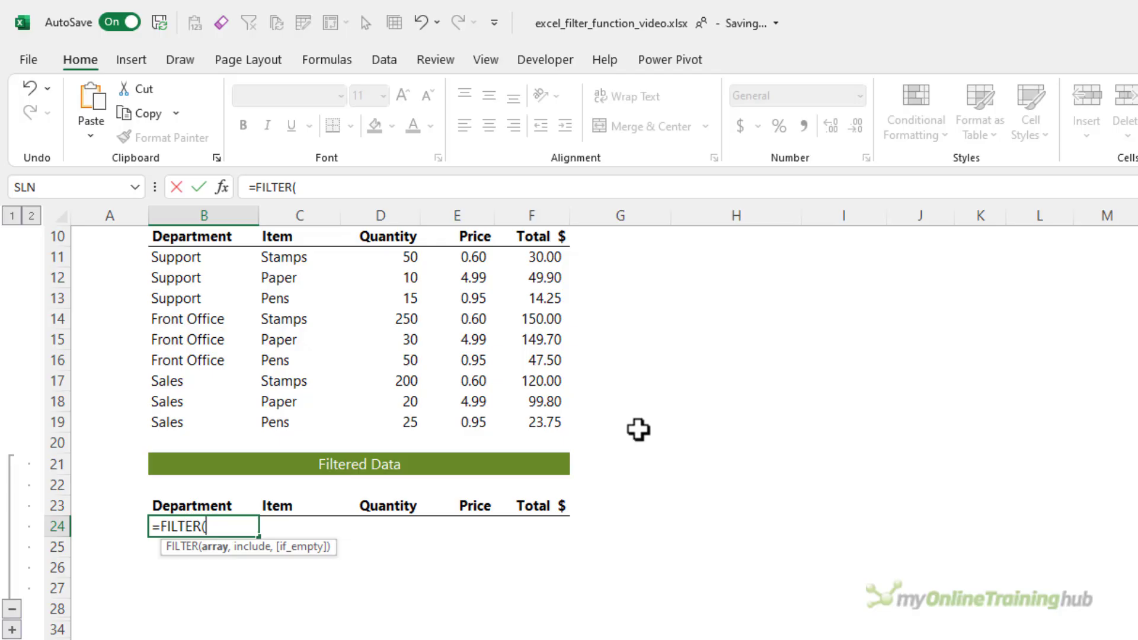
drag(177, 257, 533, 422)
text(,)
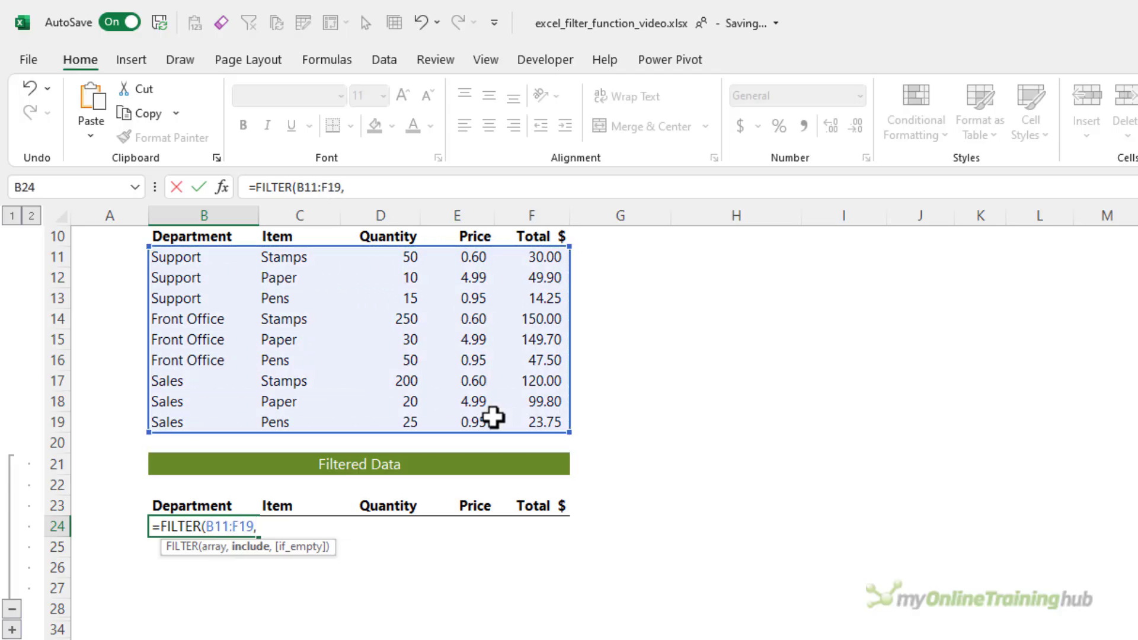
drag(201, 256, 196, 422)
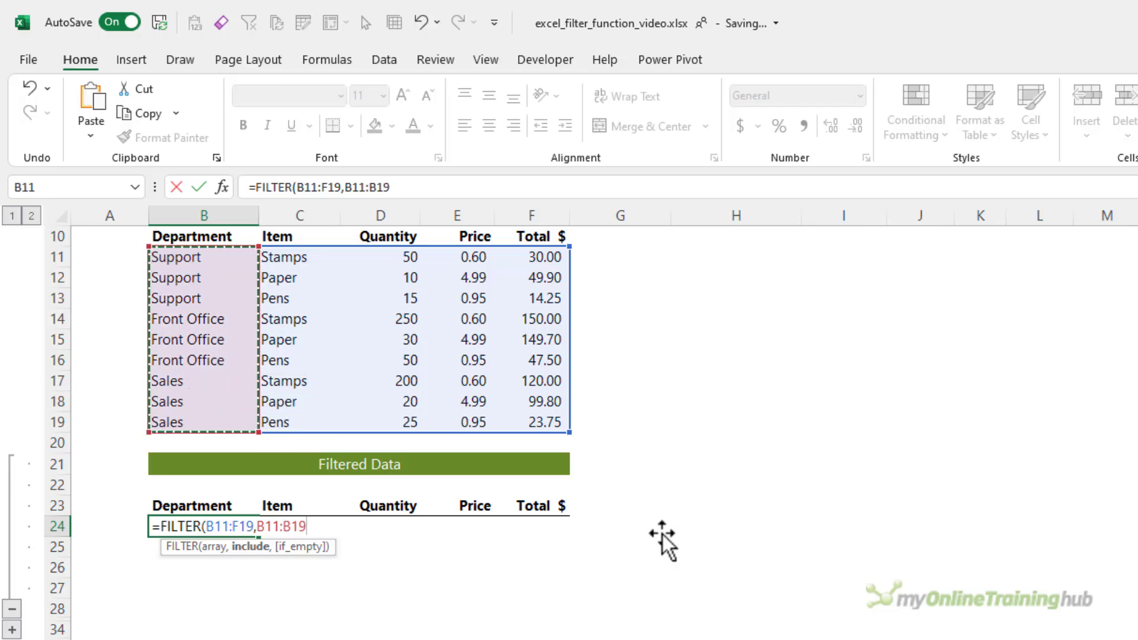
text(="Sales")
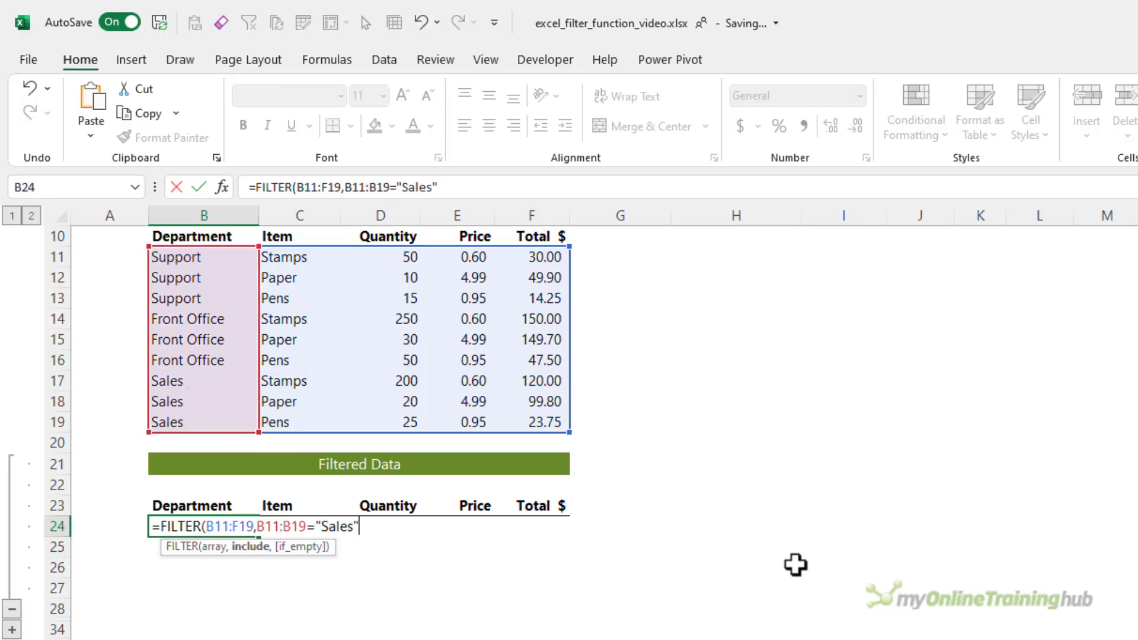
text(,)
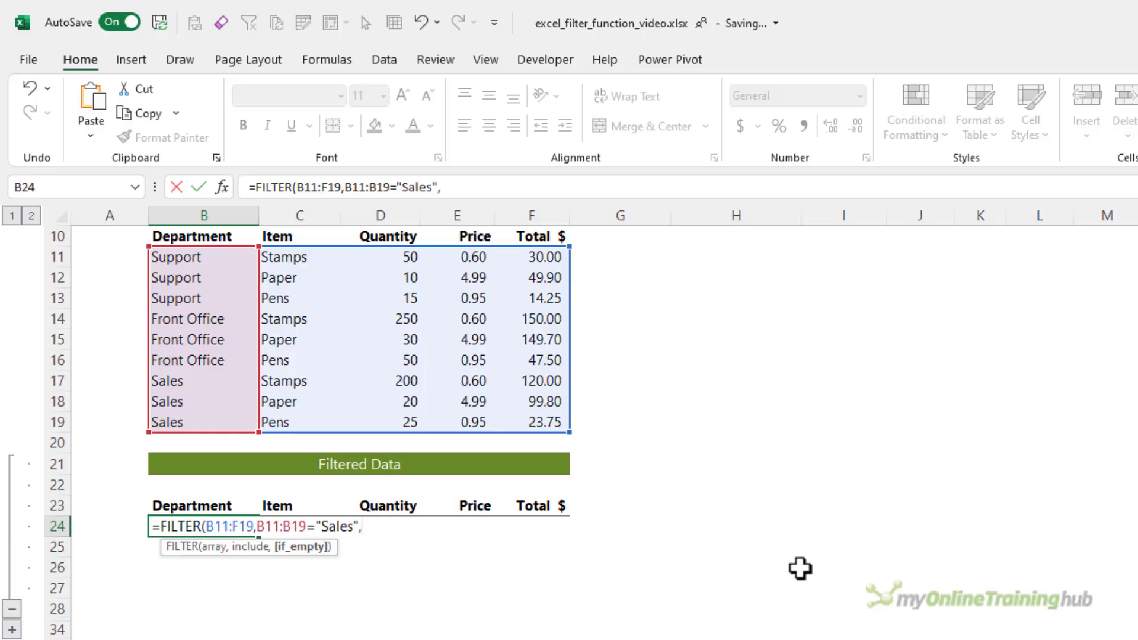
text("No Records"))
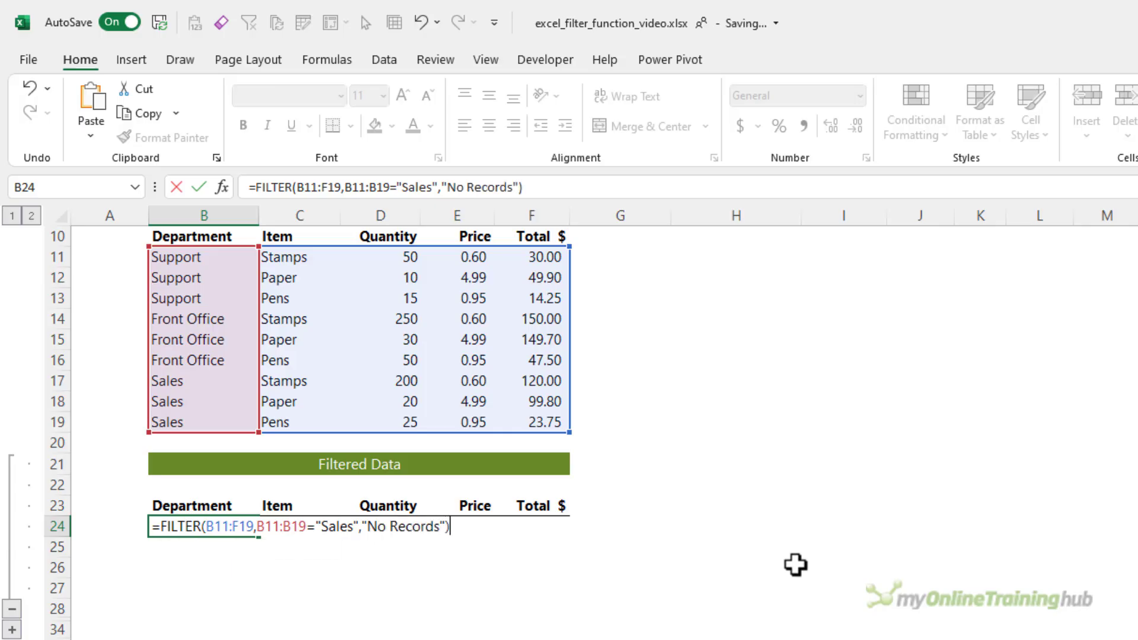
key(Return)
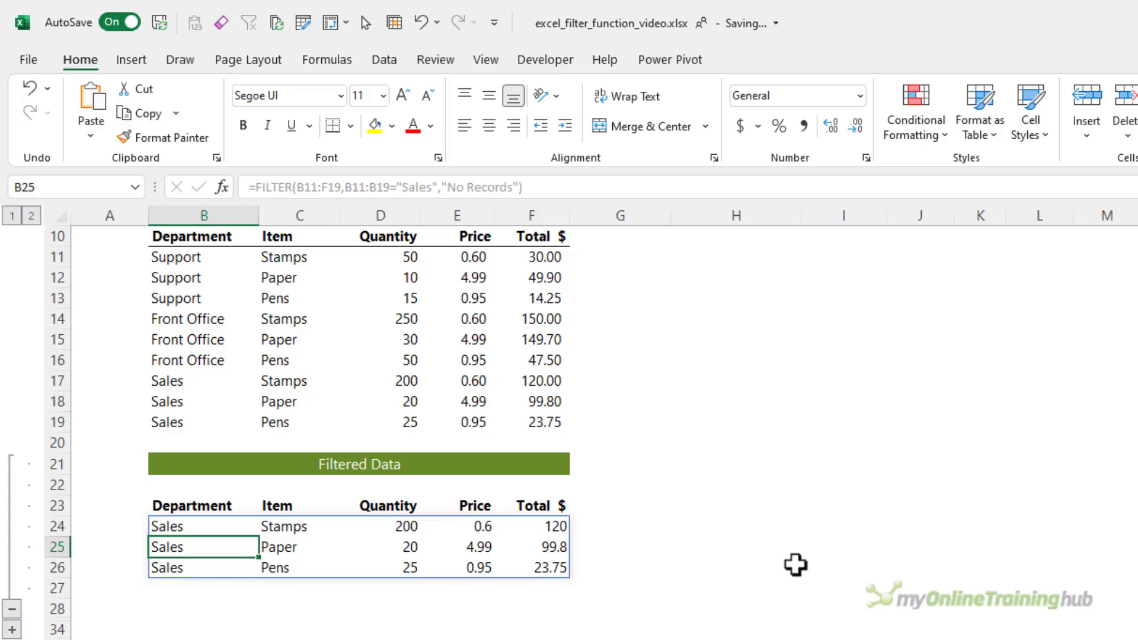
key(Up)
Evaluate B24's include argument into {FALSE;FALSE;FALSE;FALSE;FALSE;FALSE;TRUE;TRUE;TRUE}, flagging only the Sales rows
click(327, 187)
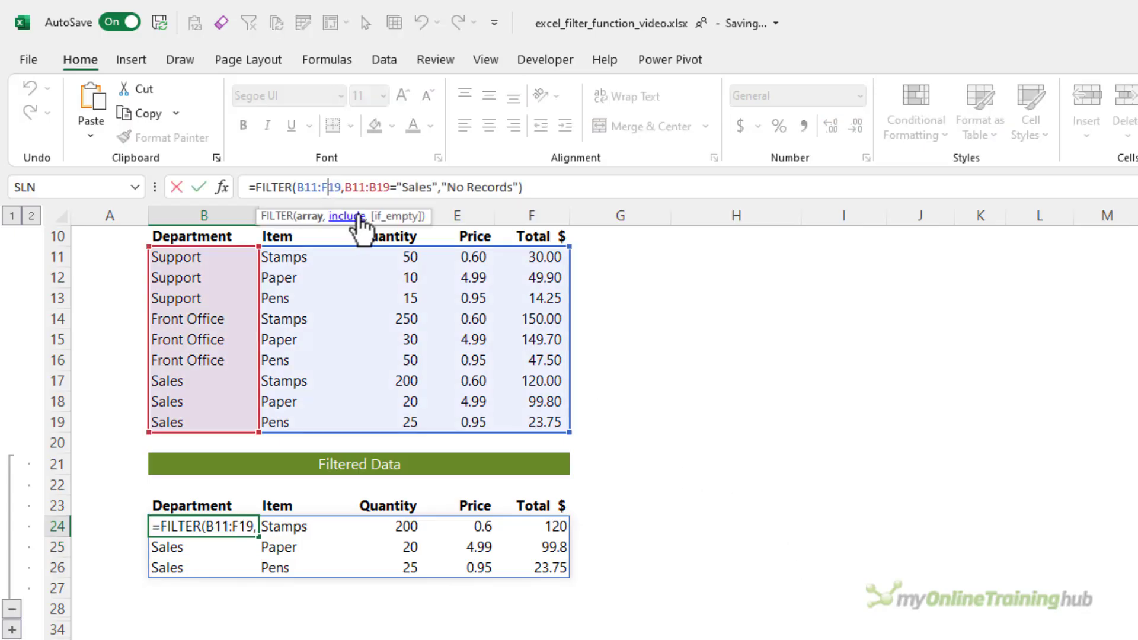
click(346, 216)
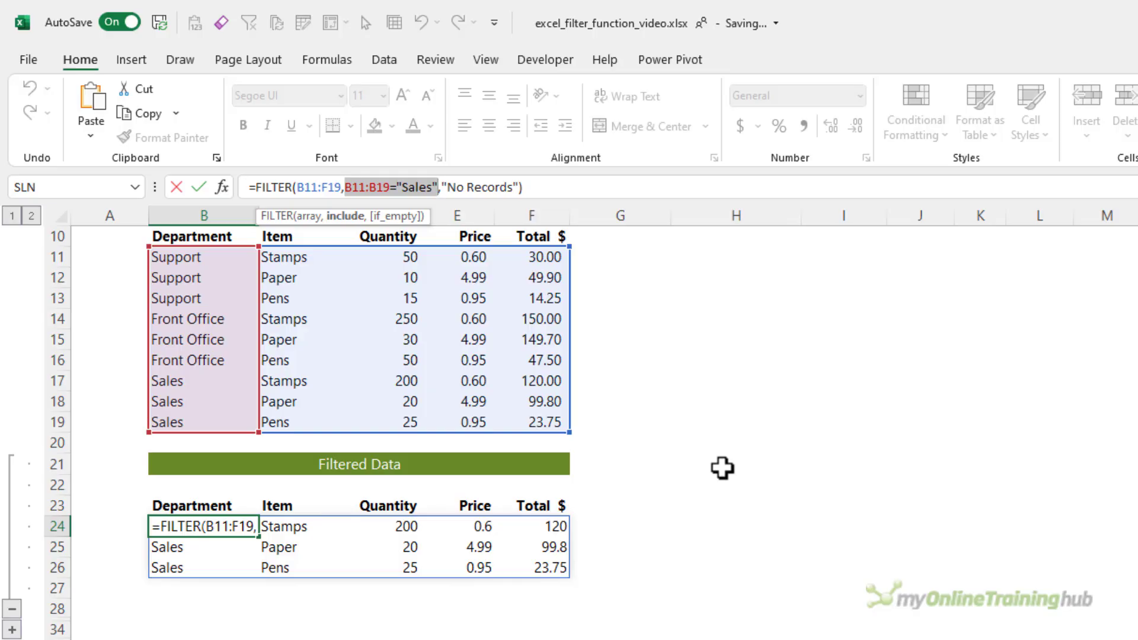
key(F9)
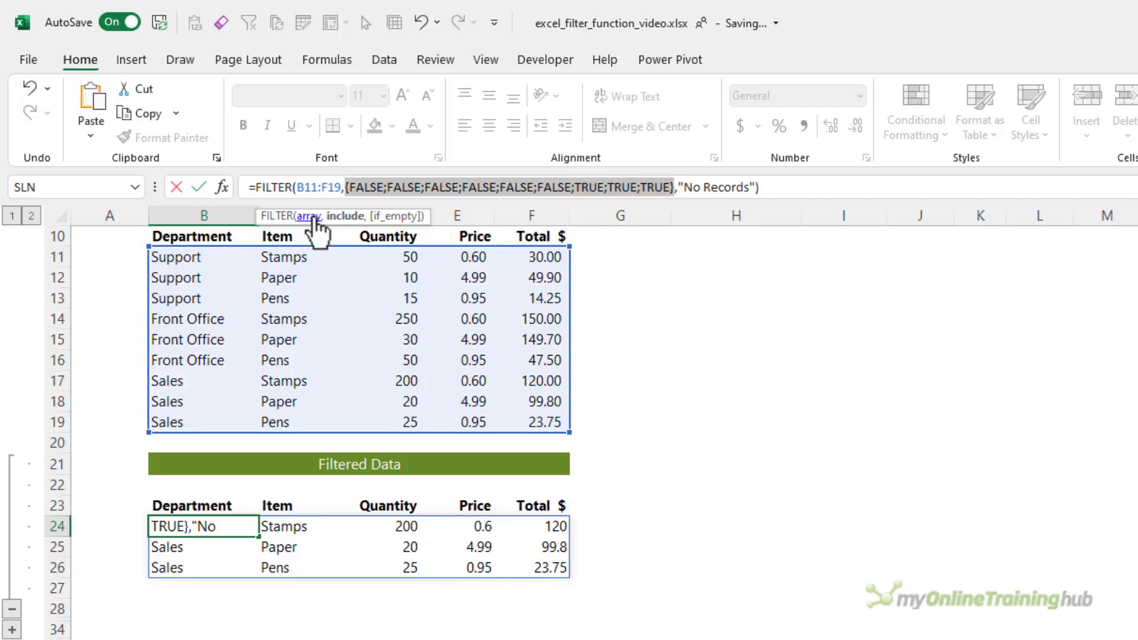
click(309, 216)
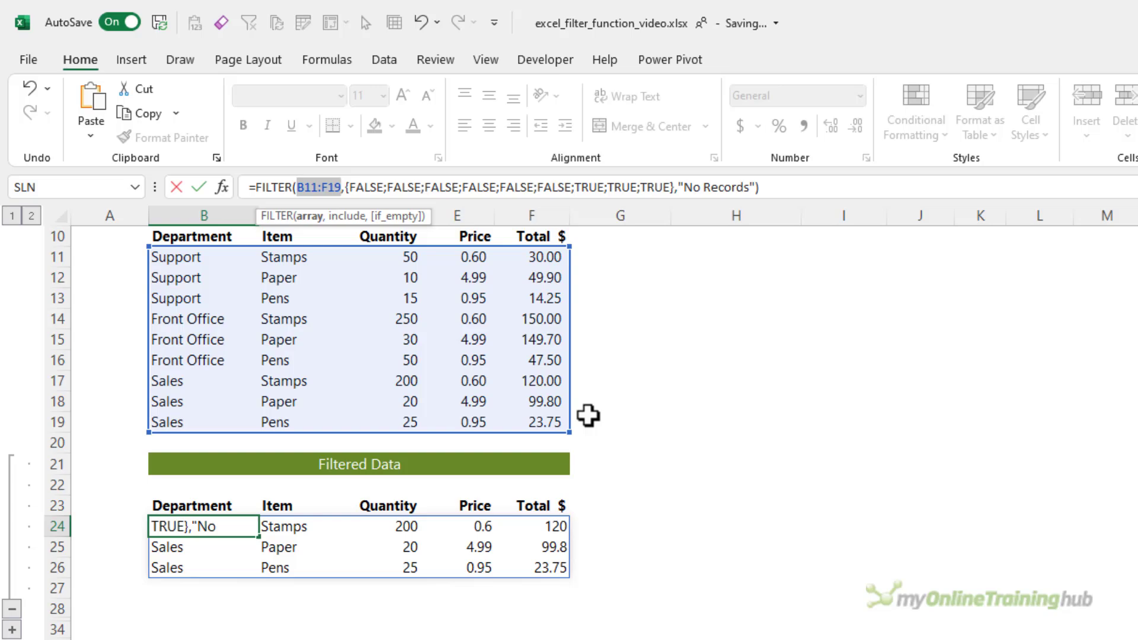
In B32, enter =FILTER(B11:F19,((B11:B19="Sales")*(C11:C19="Stamps"))) to return only the Sales Stamps row
key(Escape)
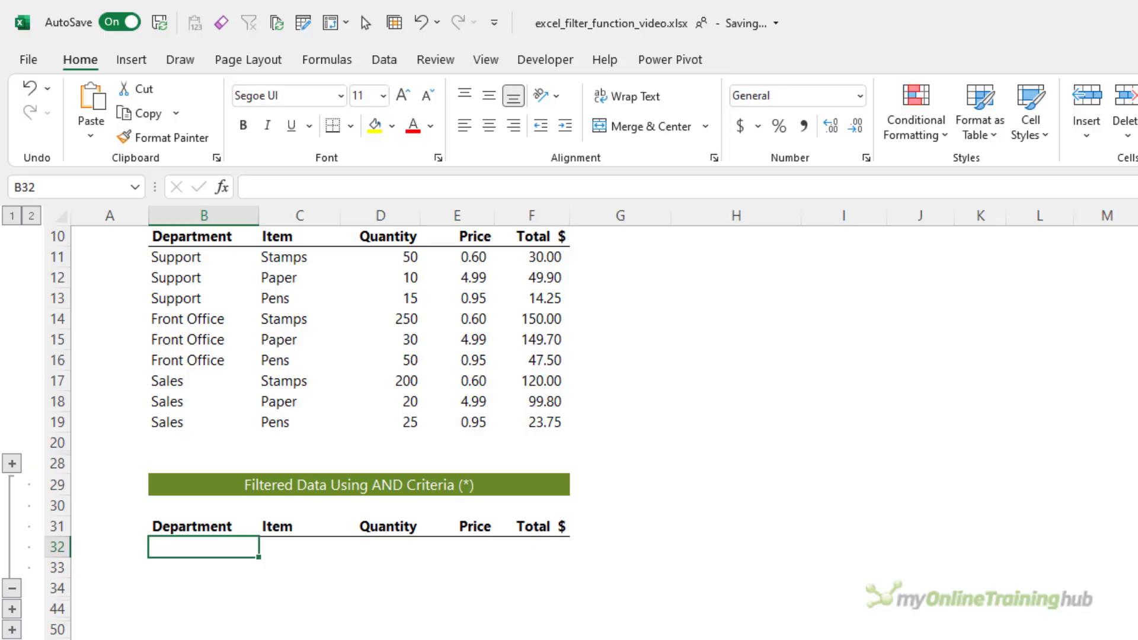
text(=fil)
key(Tab)
drag(190, 261, 533, 426)
text(,)
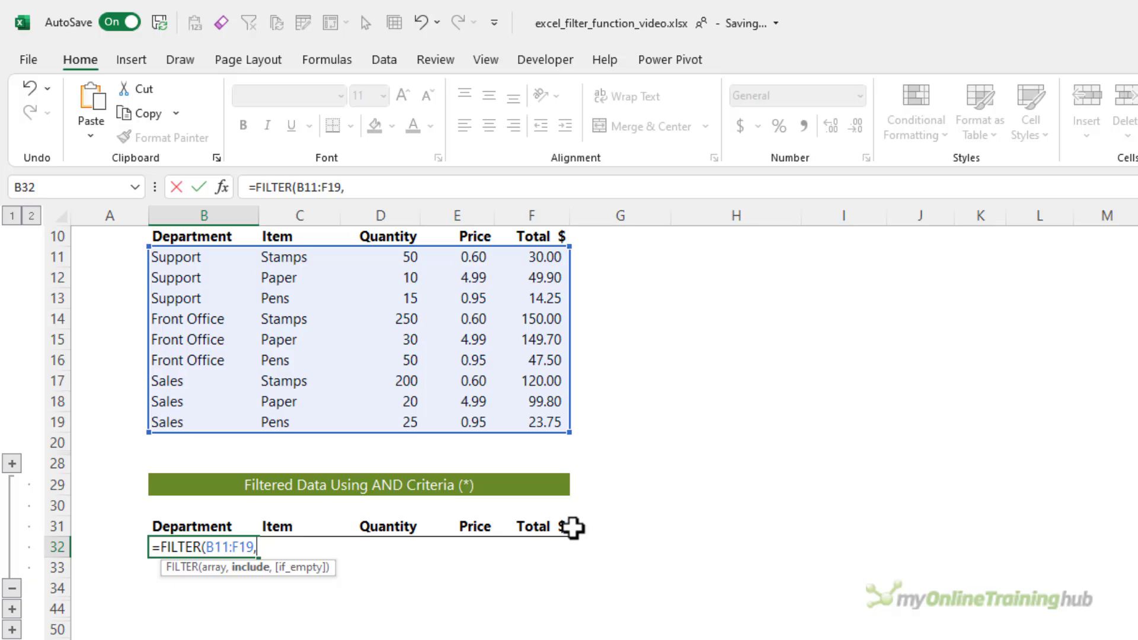
text((()
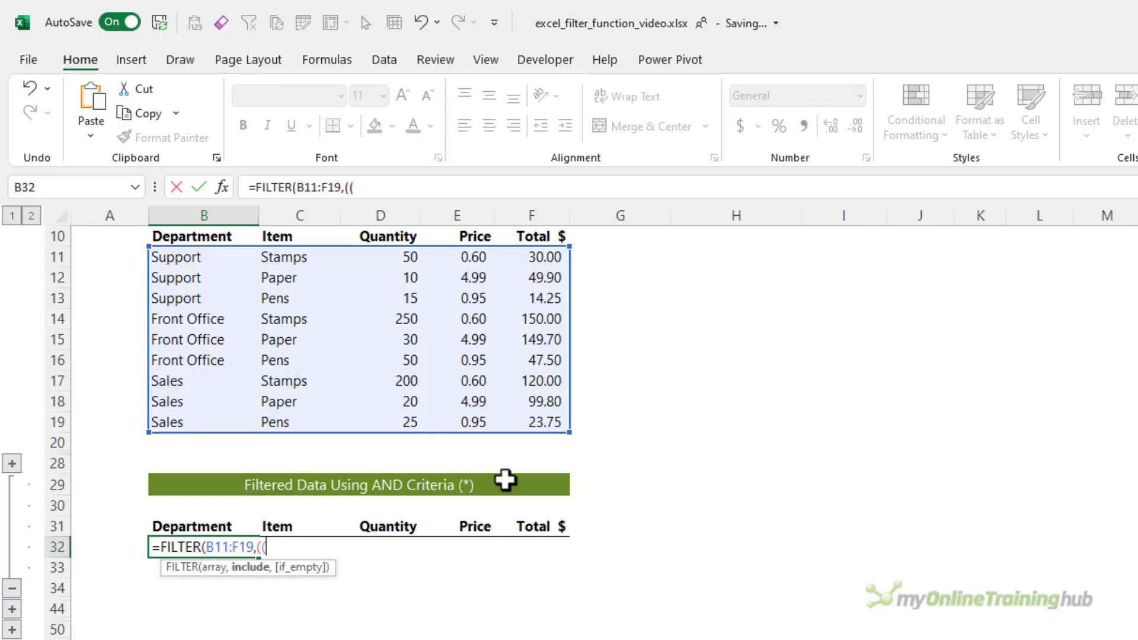
drag(198, 256, 214, 428)
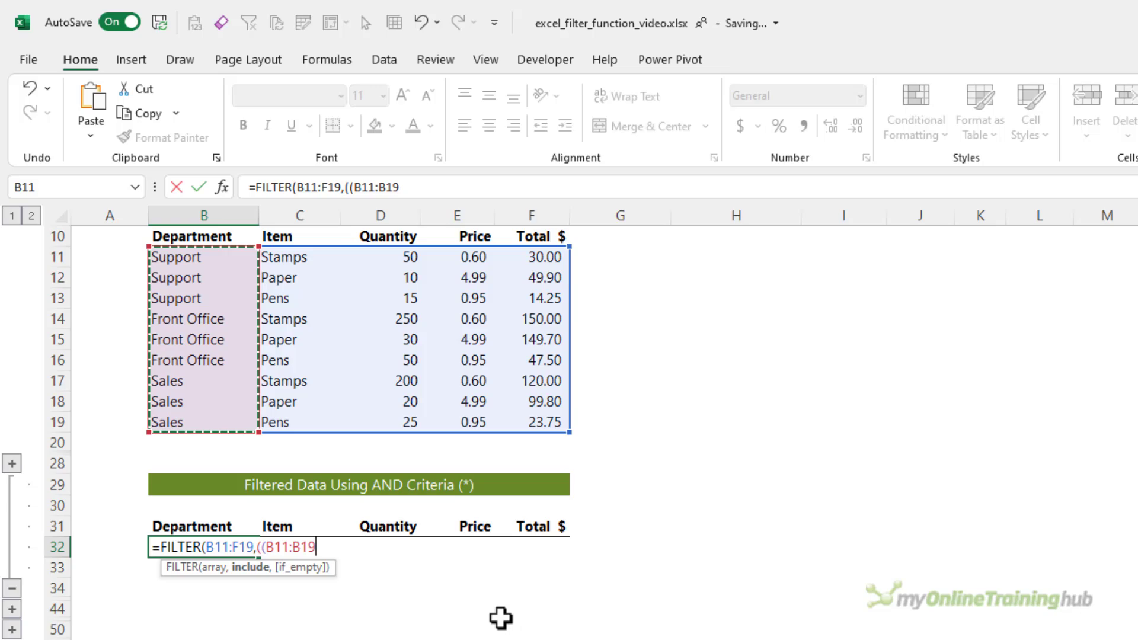
text(="Sales"))
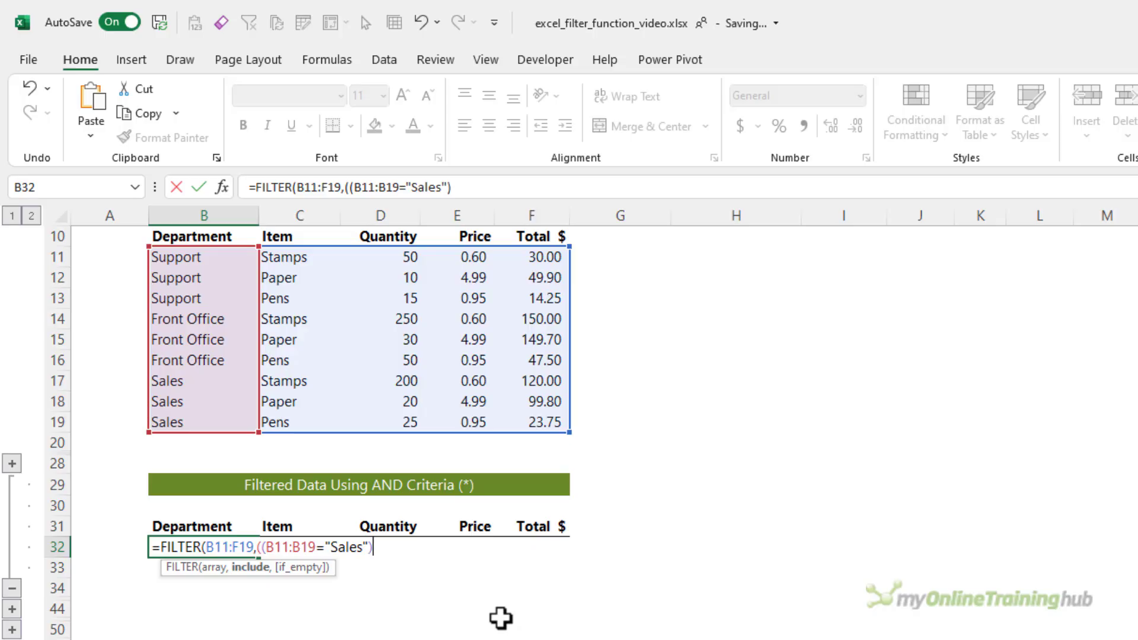
text(*()
drag(315, 257, 307, 419)
text(="Sta)
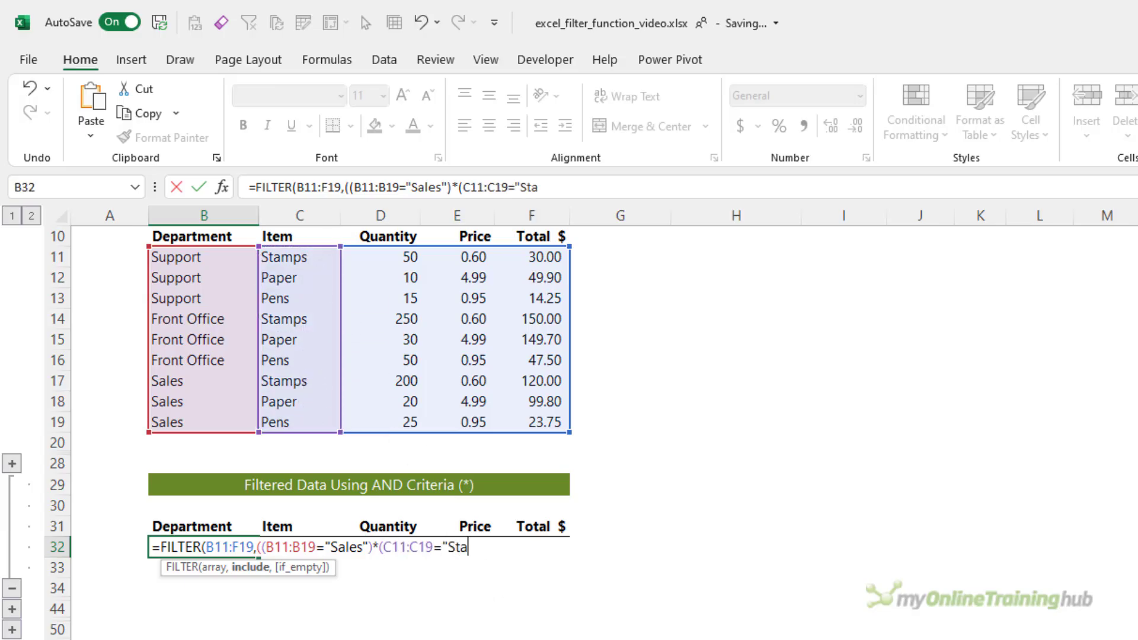
text(mps")))
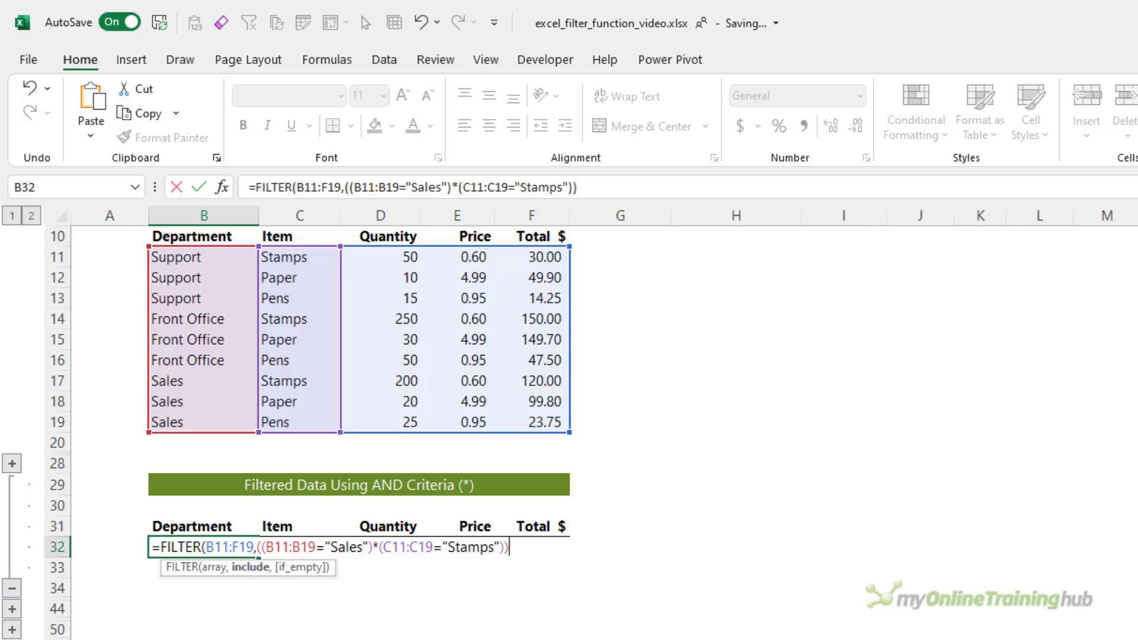
text())
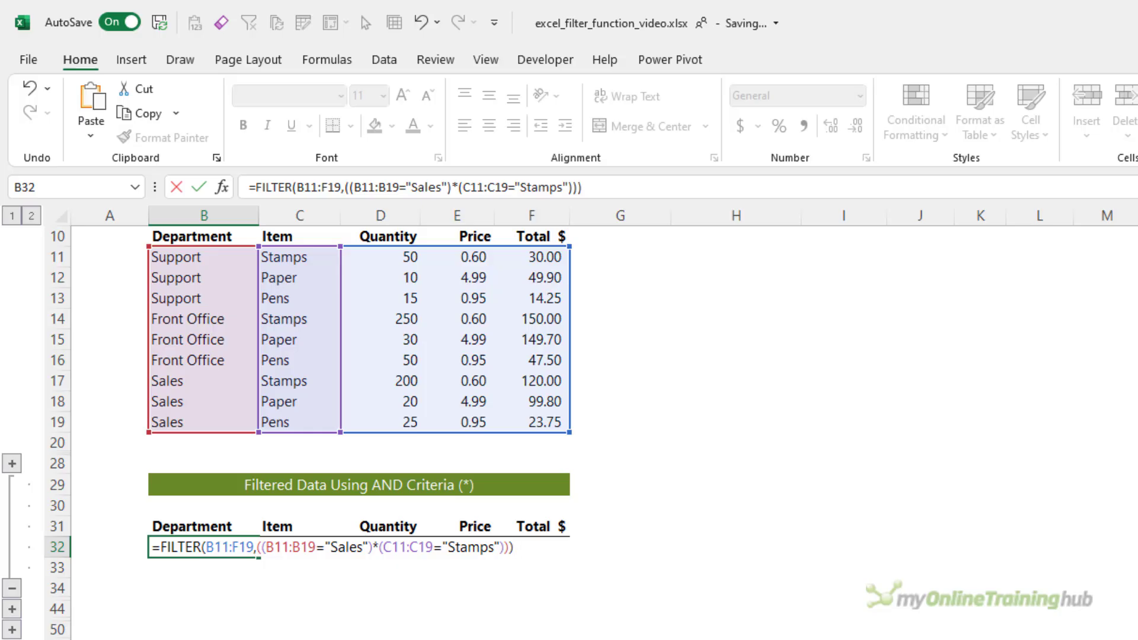
key(Return)
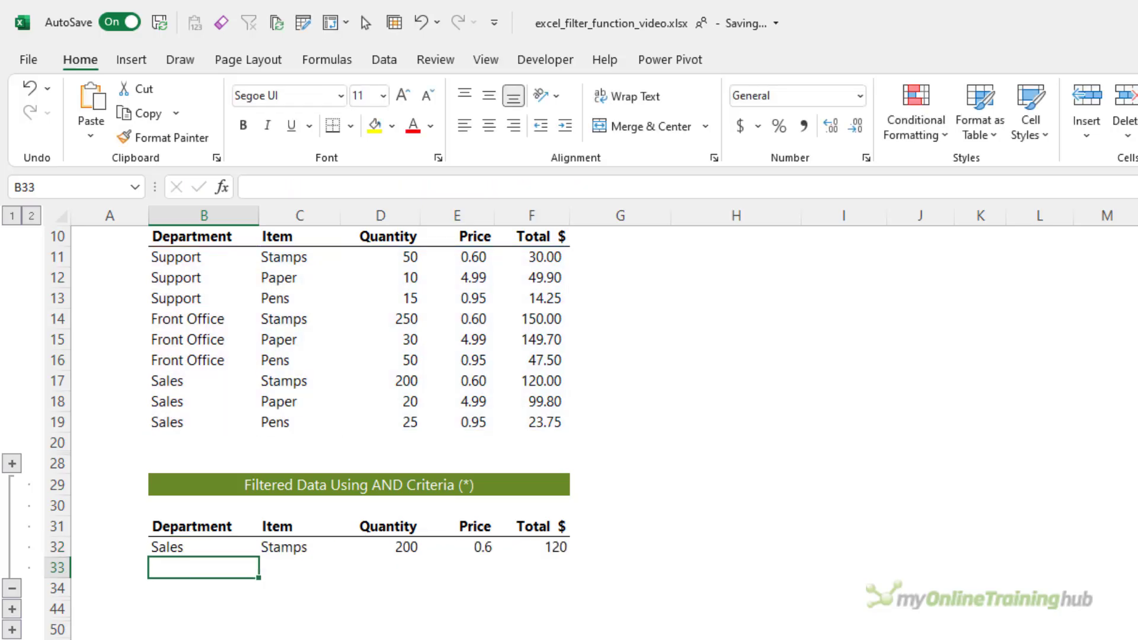
Expand the formula bar and split B32's AND formula over three lines, one condition per line
key(Up)
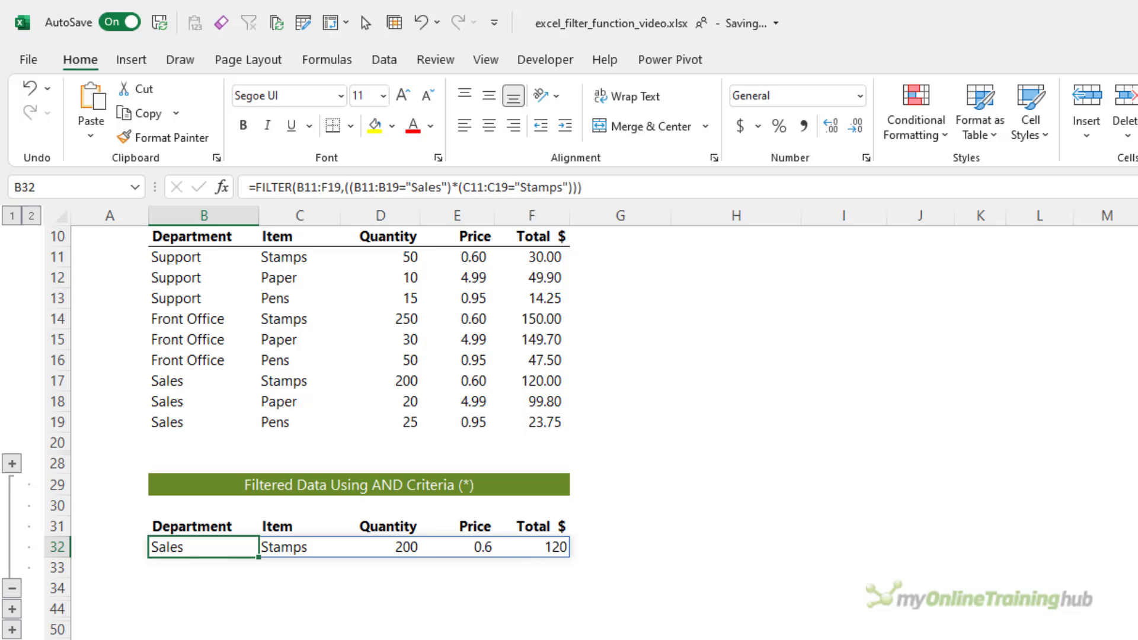
key(ctrl+shift+u)
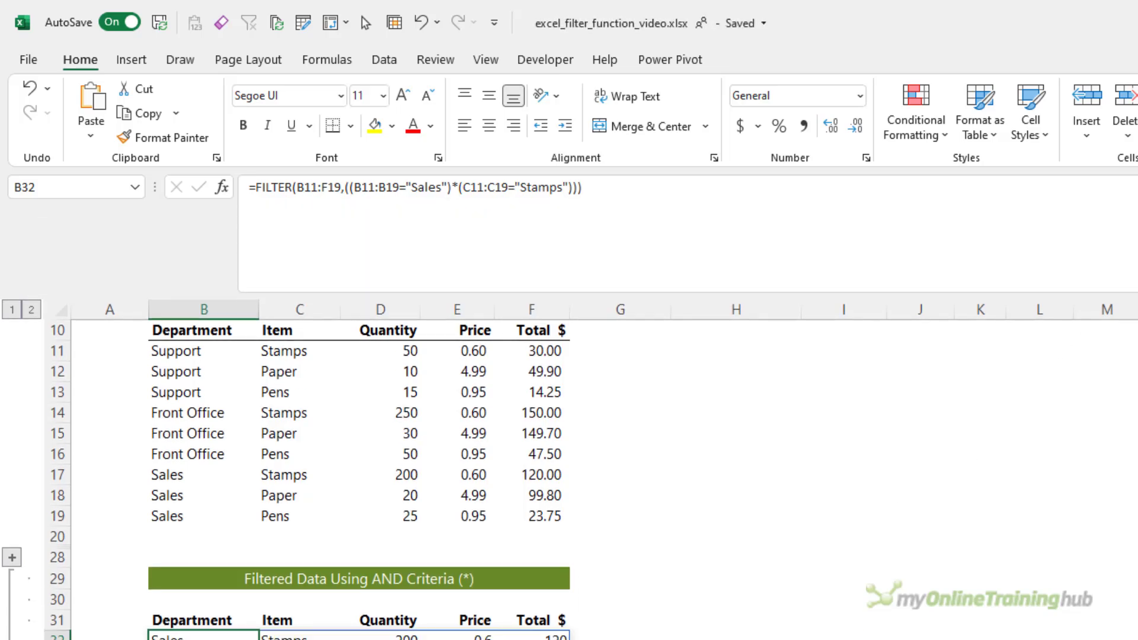
click(349, 187)
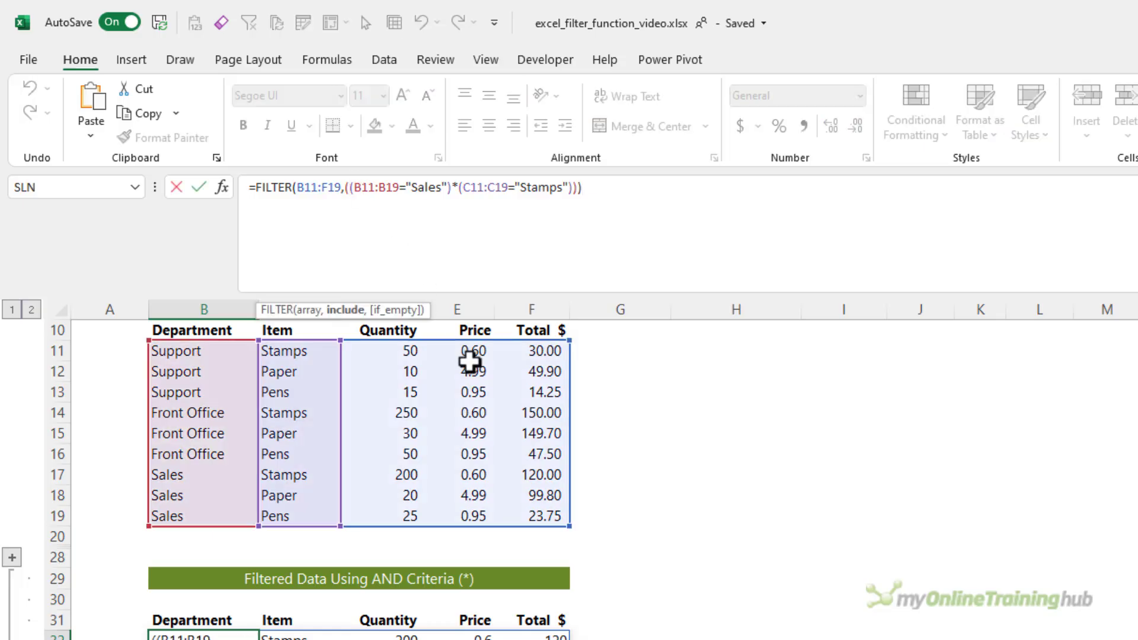
key(alt+Return)
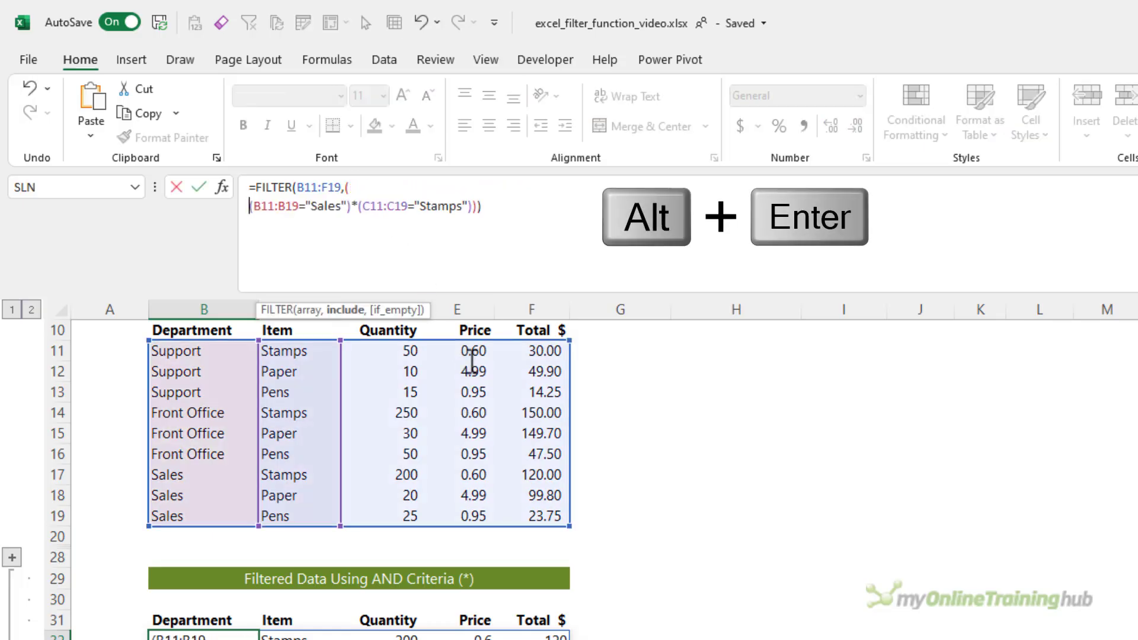
click(358, 206)
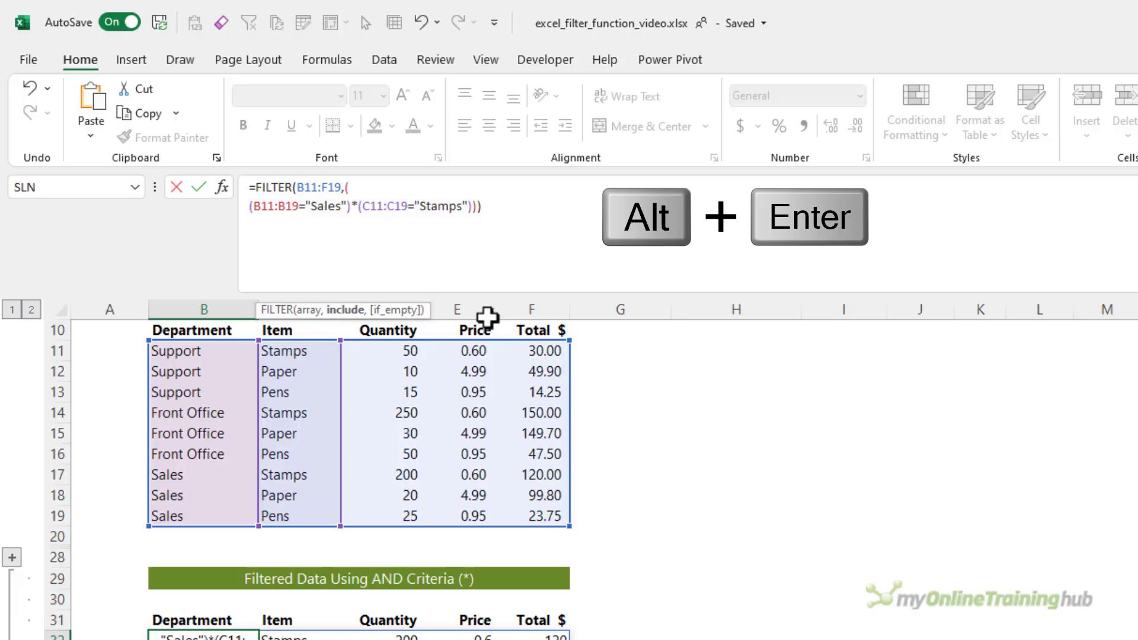
key(alt+Return)
Evaluate the Sales and Stamps conditions each into their TRUE/FALSE arrays
drag(355, 206, 249, 205)
key(F9)
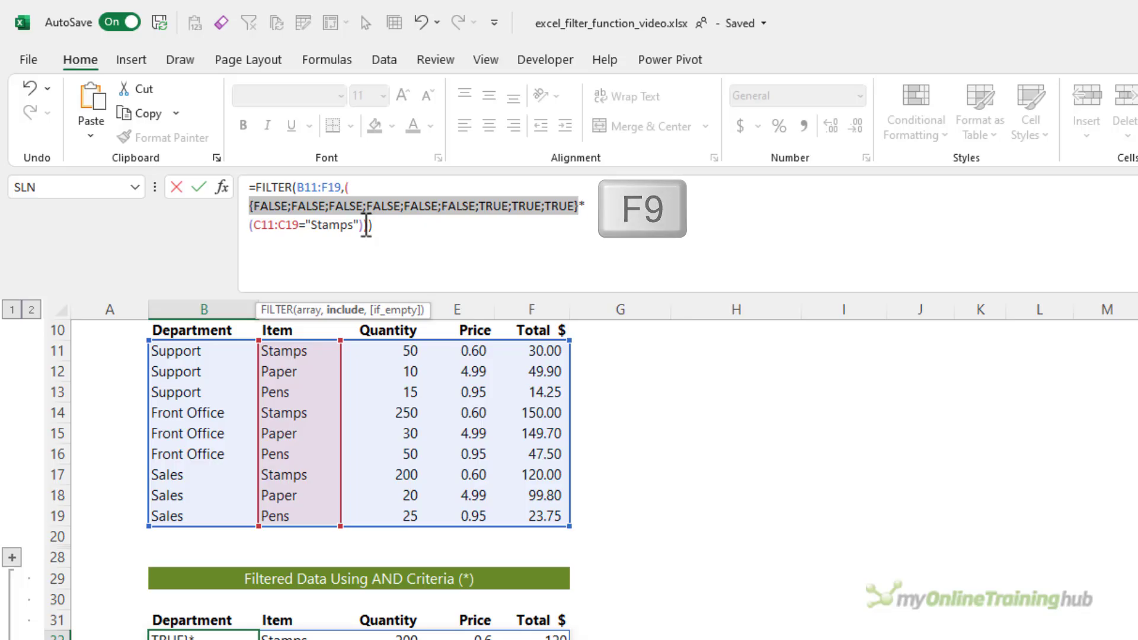
drag(364, 225, 249, 225)
key(F9)
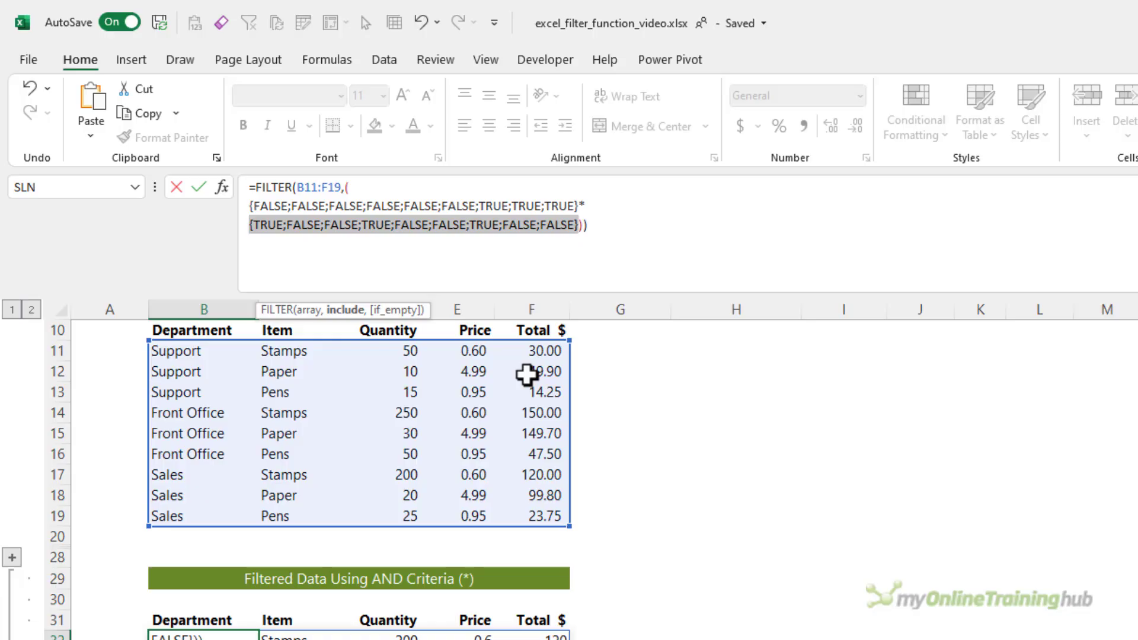
Compare the Sales and Stamps TRUE/FALSE arrays row by row across the multiplication sign
click(586, 208)
key(shift+Left)
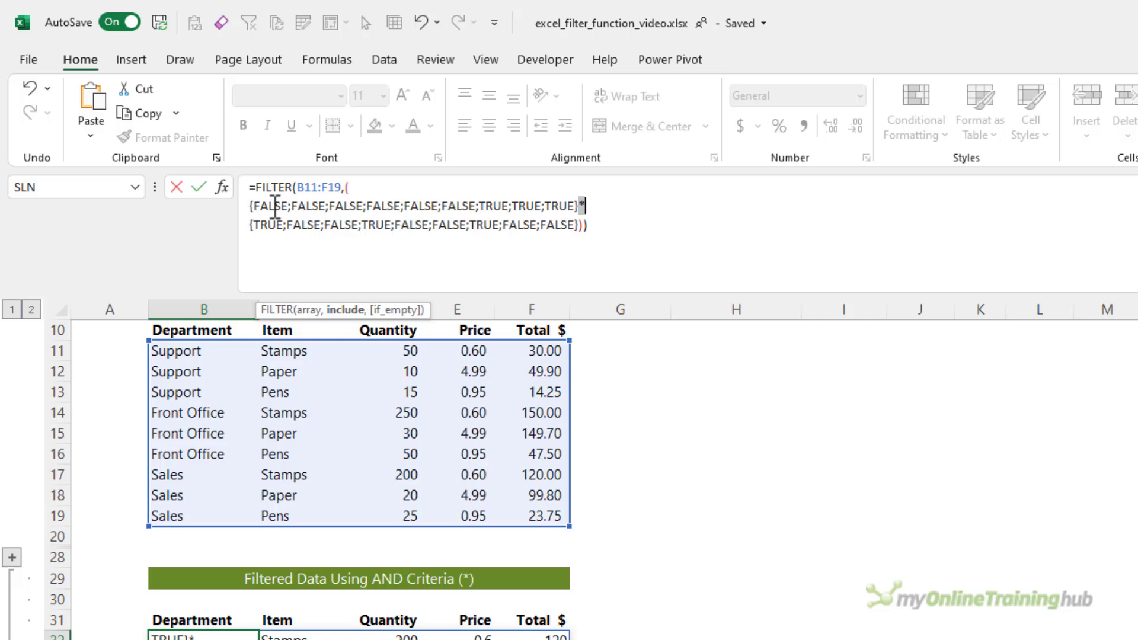
double_click(273, 207)
double_click(269, 226)
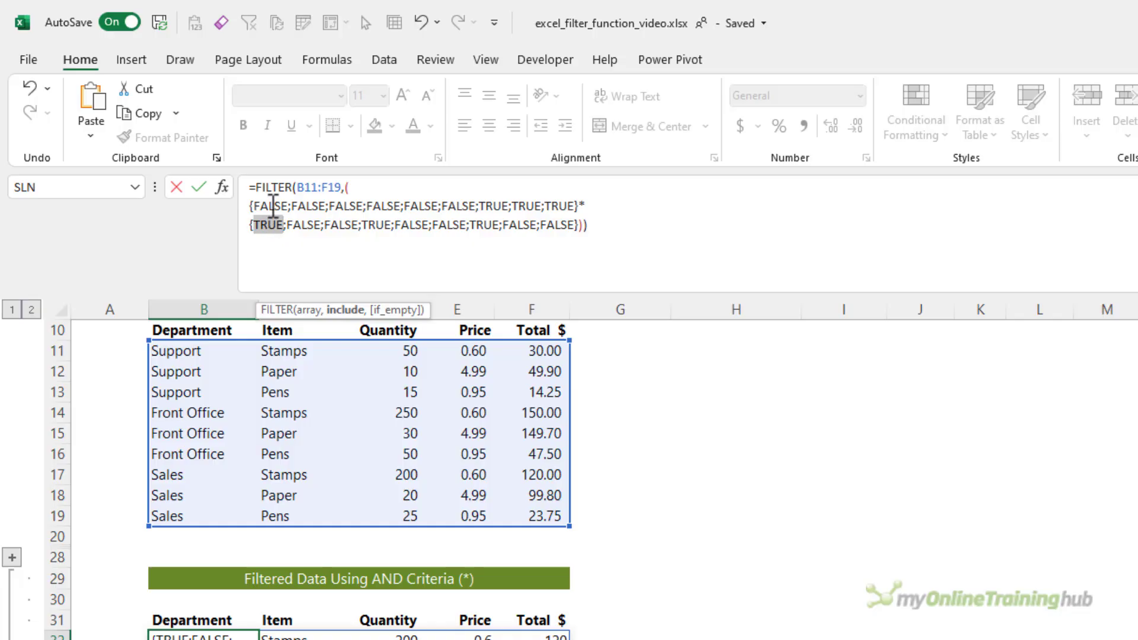
double_click(273, 206)
double_click(273, 225)
double_click(310, 206)
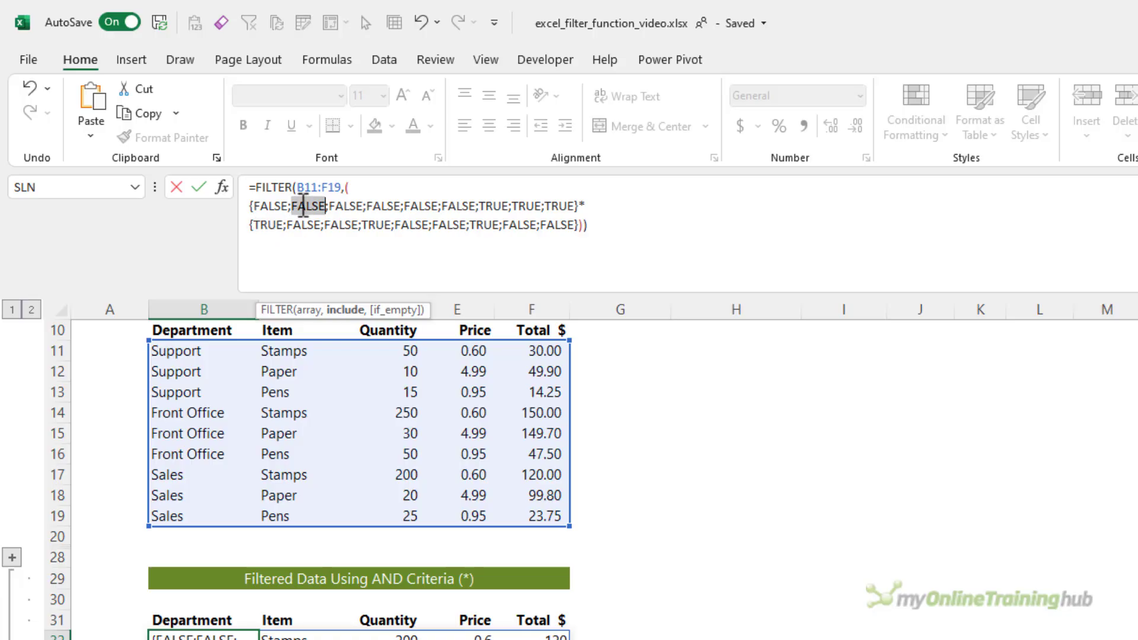
double_click(314, 225)
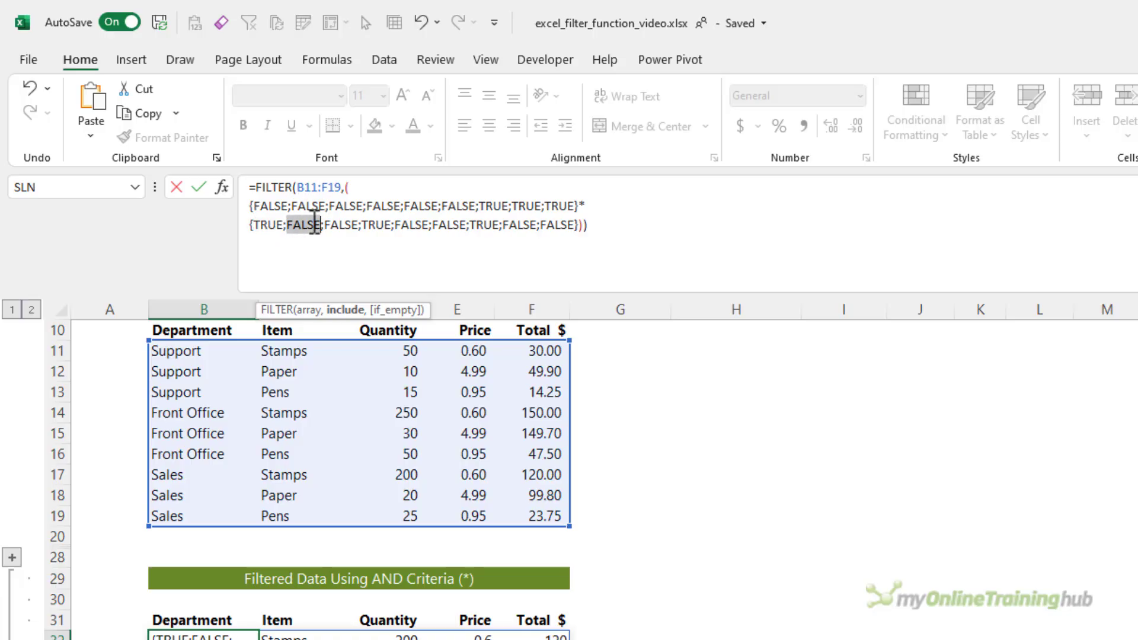
double_click(491, 206)
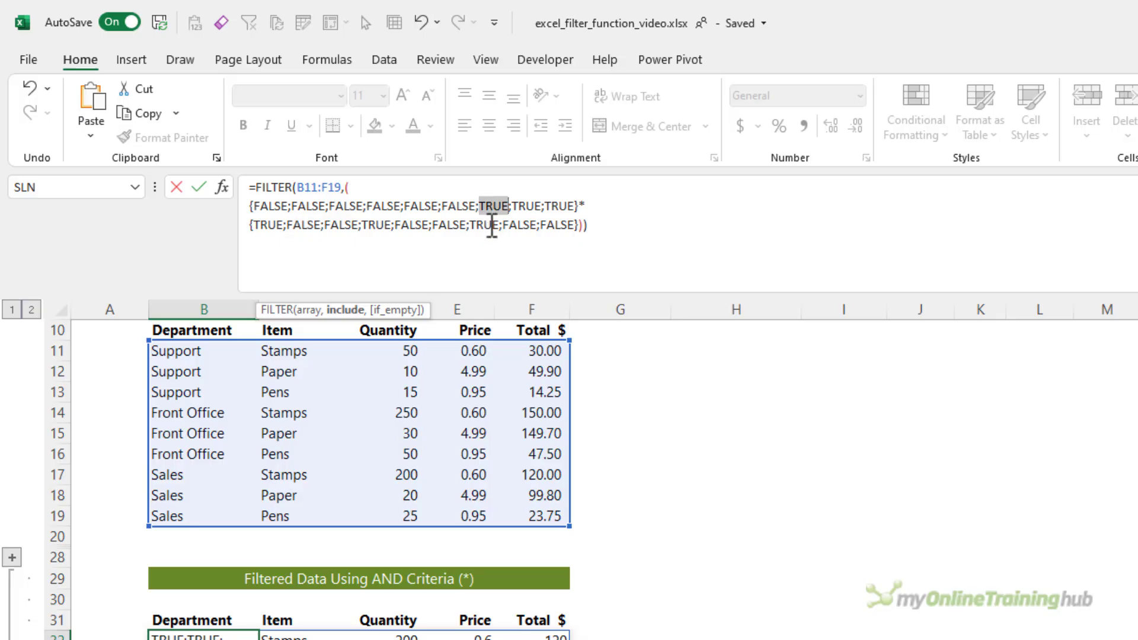
double_click(491, 225)
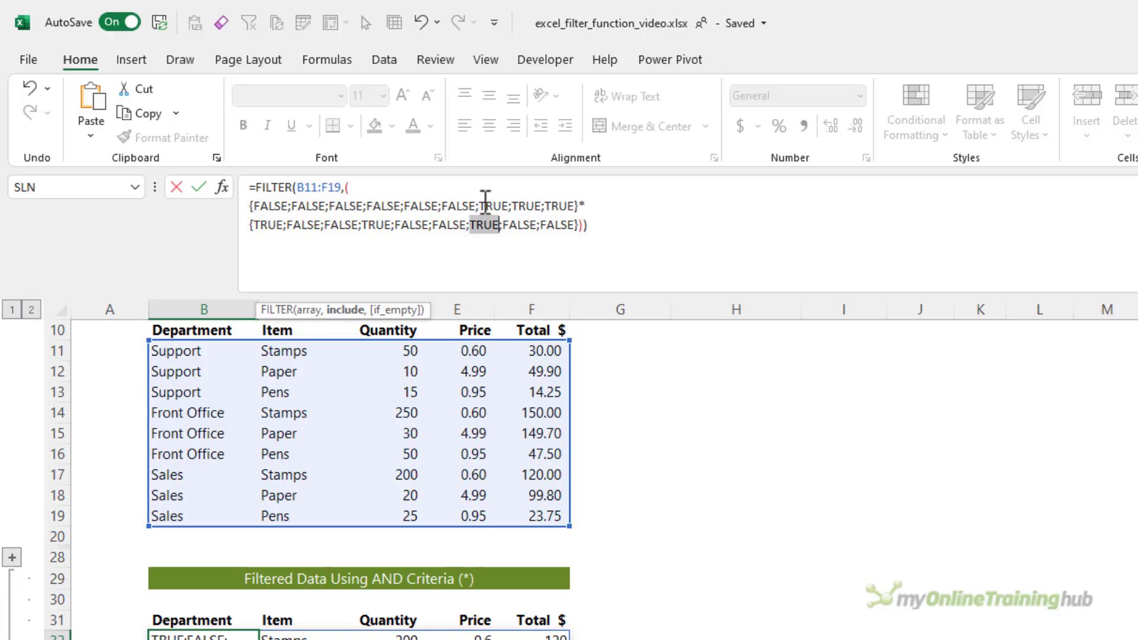
double_click(485, 205)
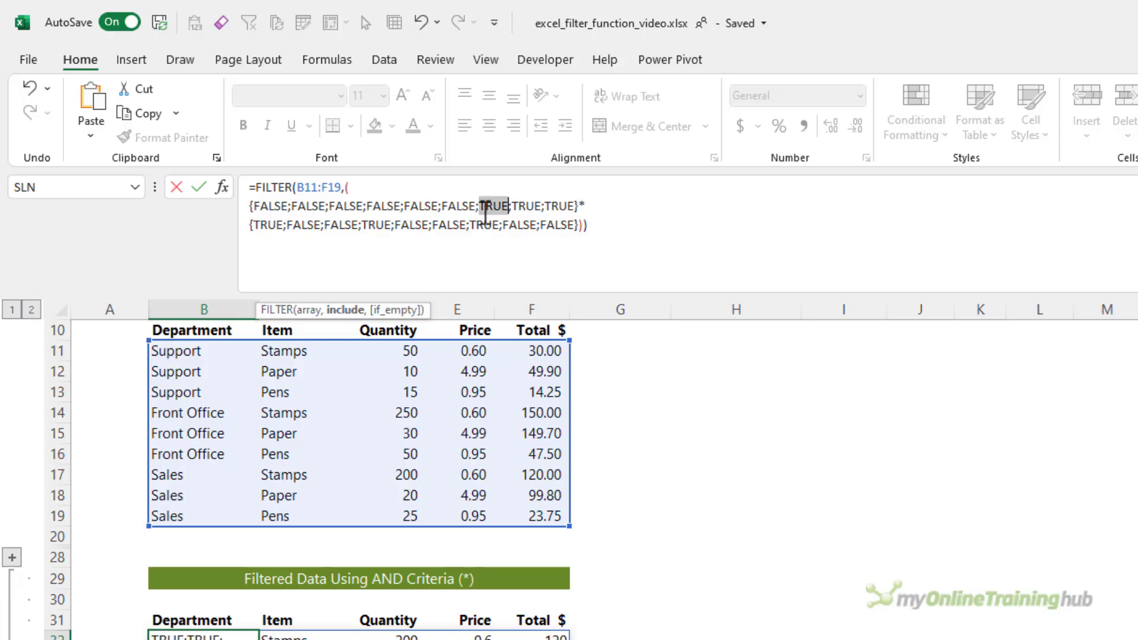
double_click(484, 225)
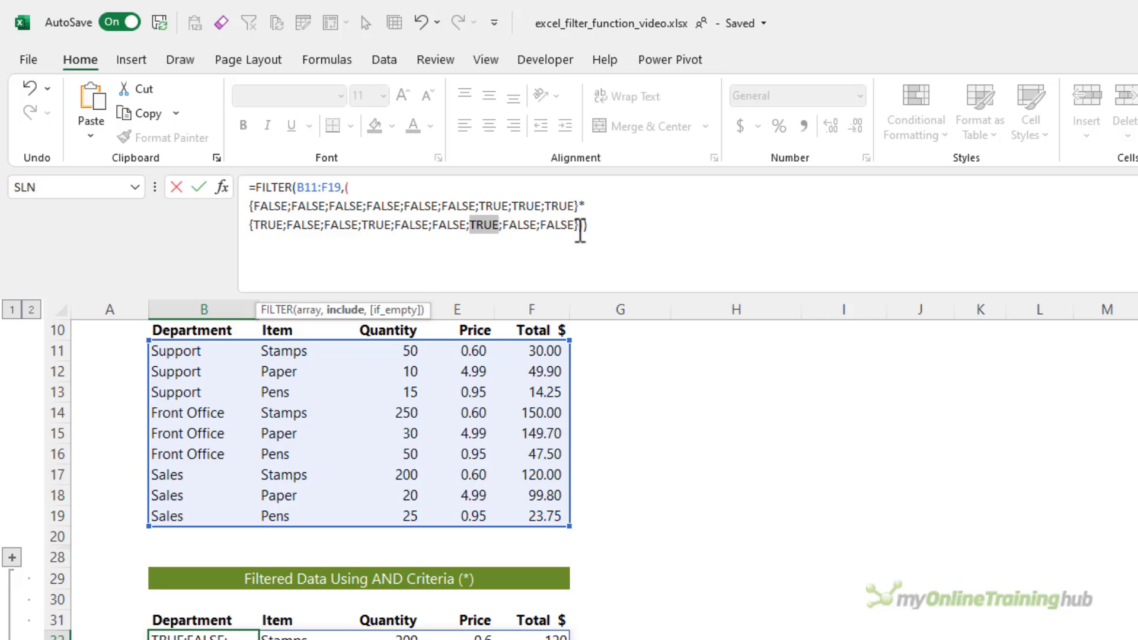
Evaluate the multiplied arrays into ones and zeros, marking the single row meeting both conditions
drag(579, 228, 247, 212)
key(F9)
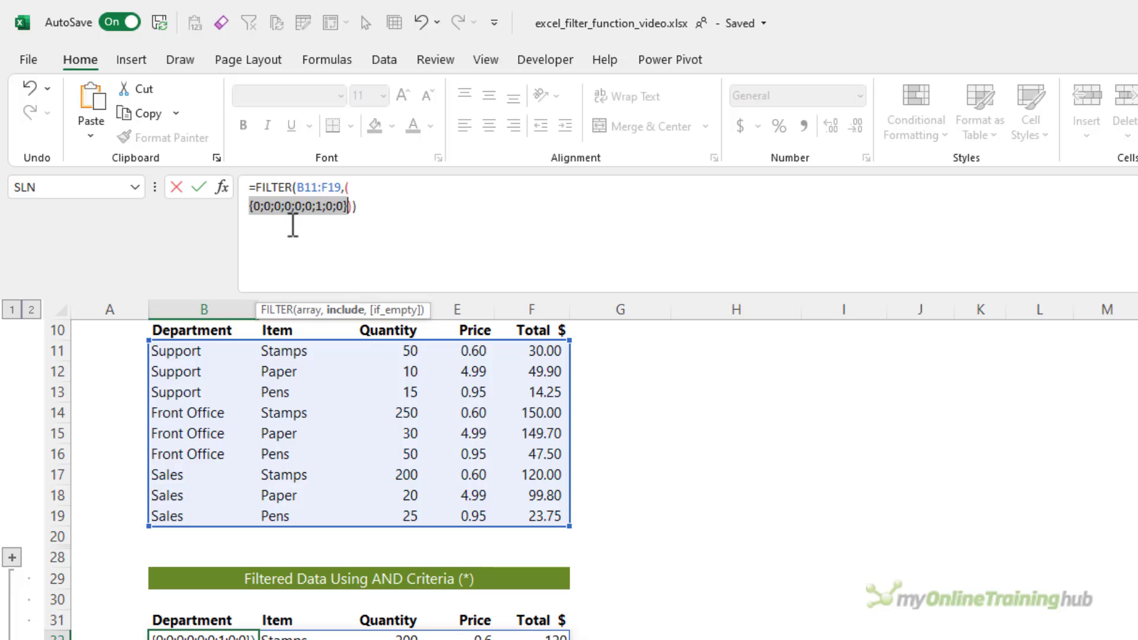
double_click(317, 207)
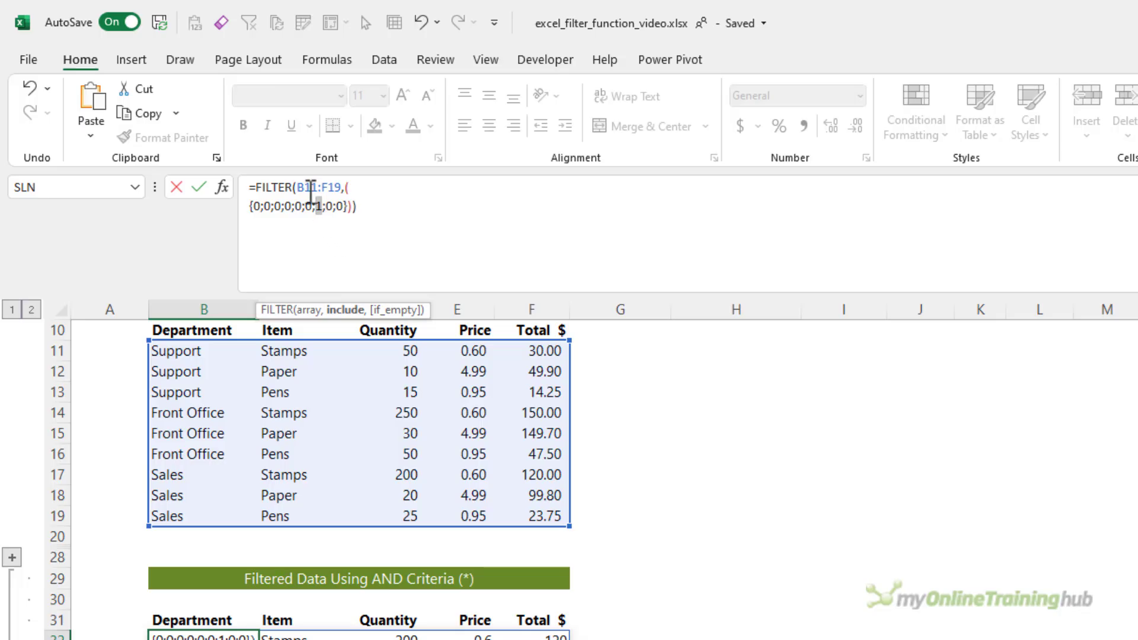
double_click(312, 189)
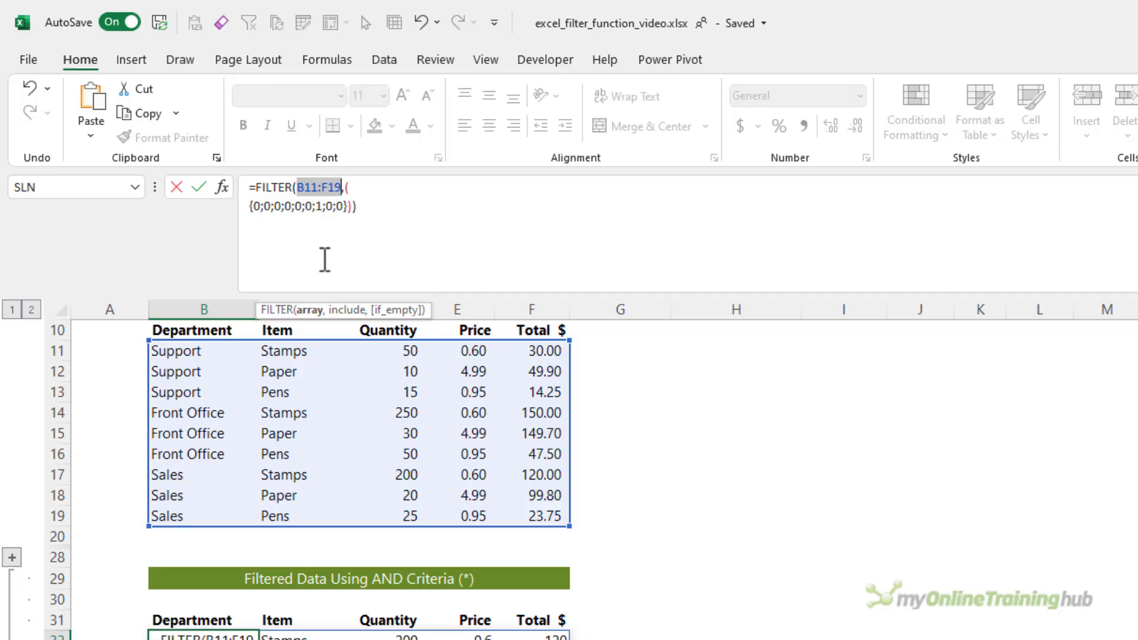
Discard the evaluation and a trial *( insertion, leaving the AND formula unchanged
key(Escape)
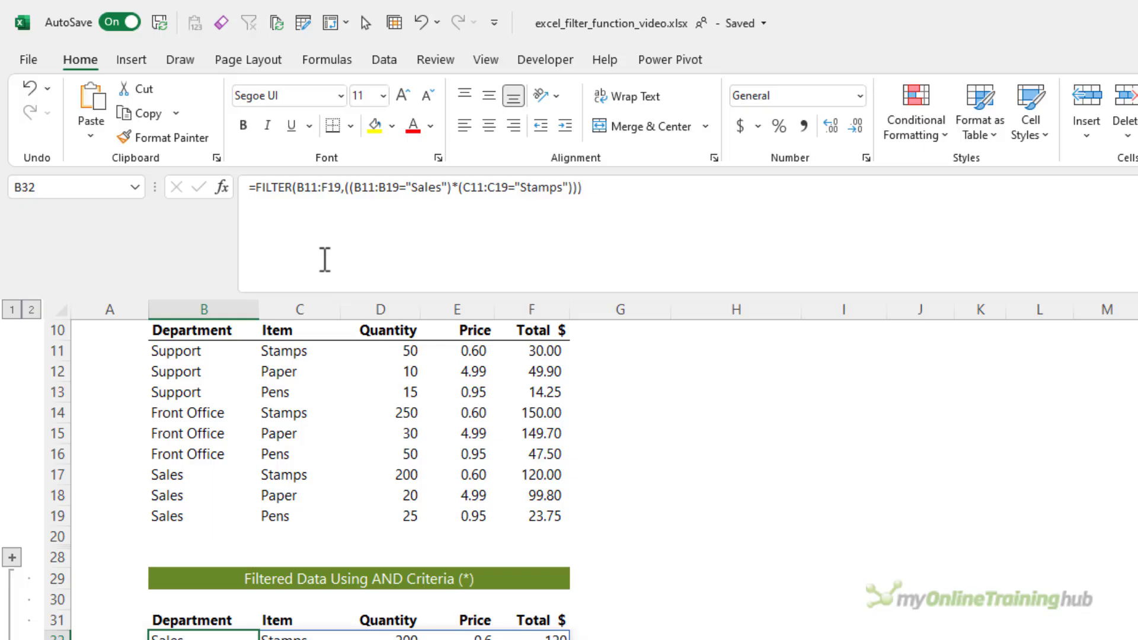
click(578, 187)
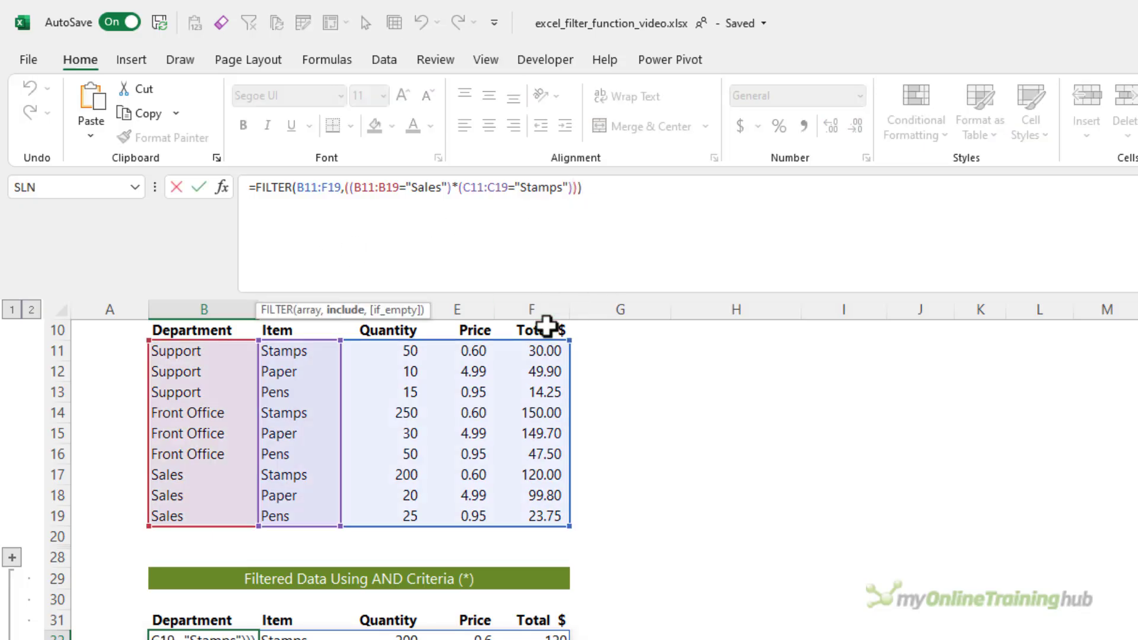
text(*()
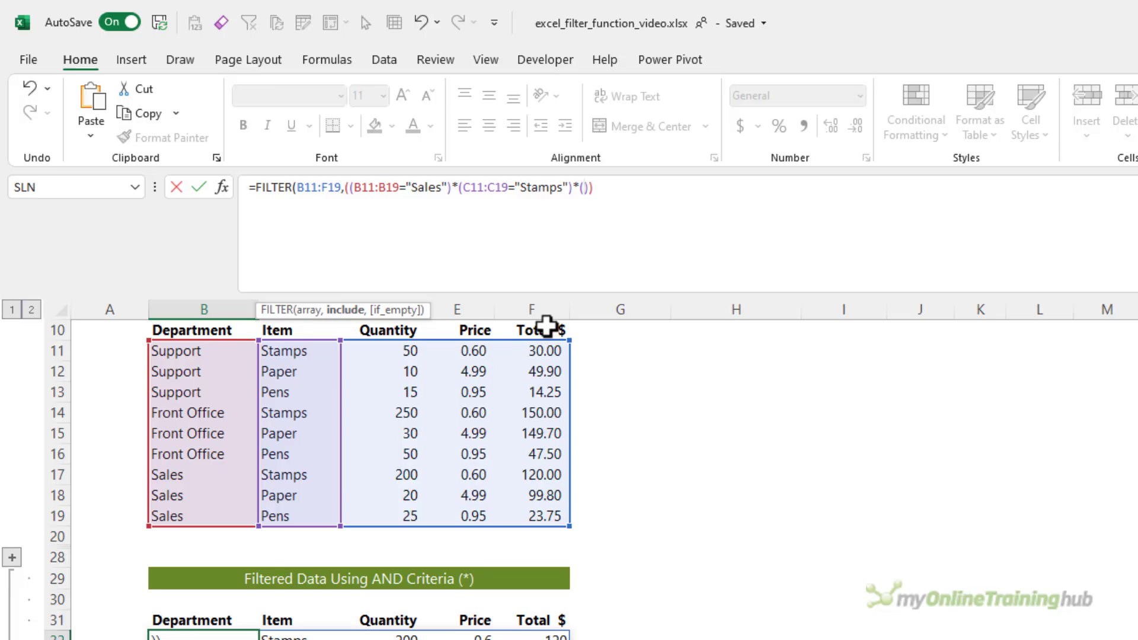
key(Escape)
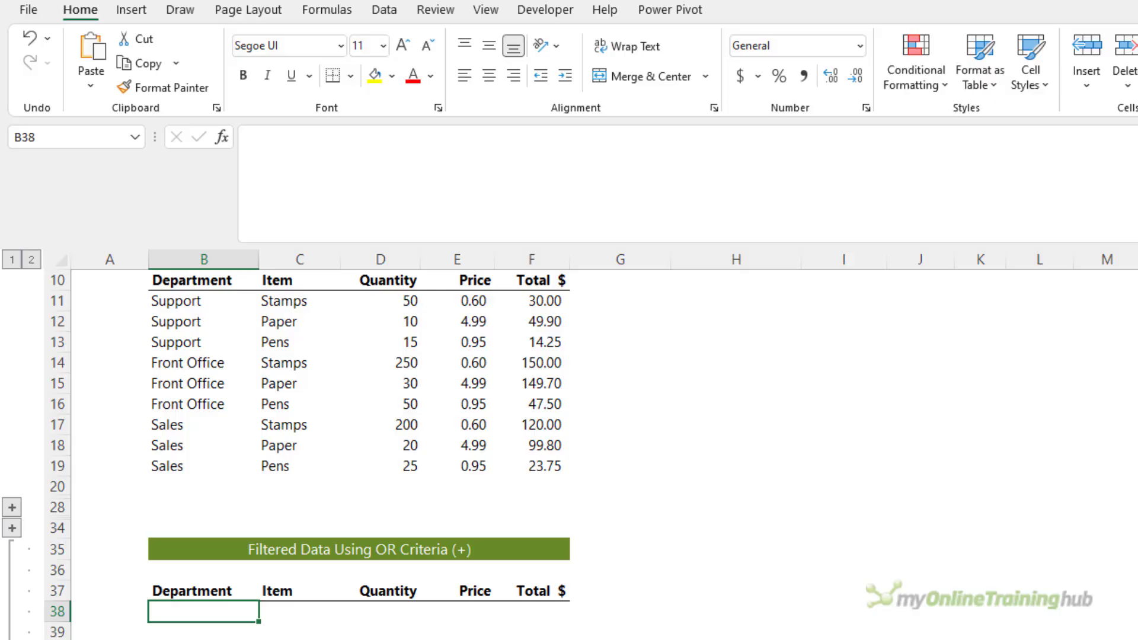
In B38, enter =FILTER(B11:F19,((B11:B19="Sales")+(C11:C19="Stamps"))) to spill five Sales-or-Stamps rows
text(=FILTER()
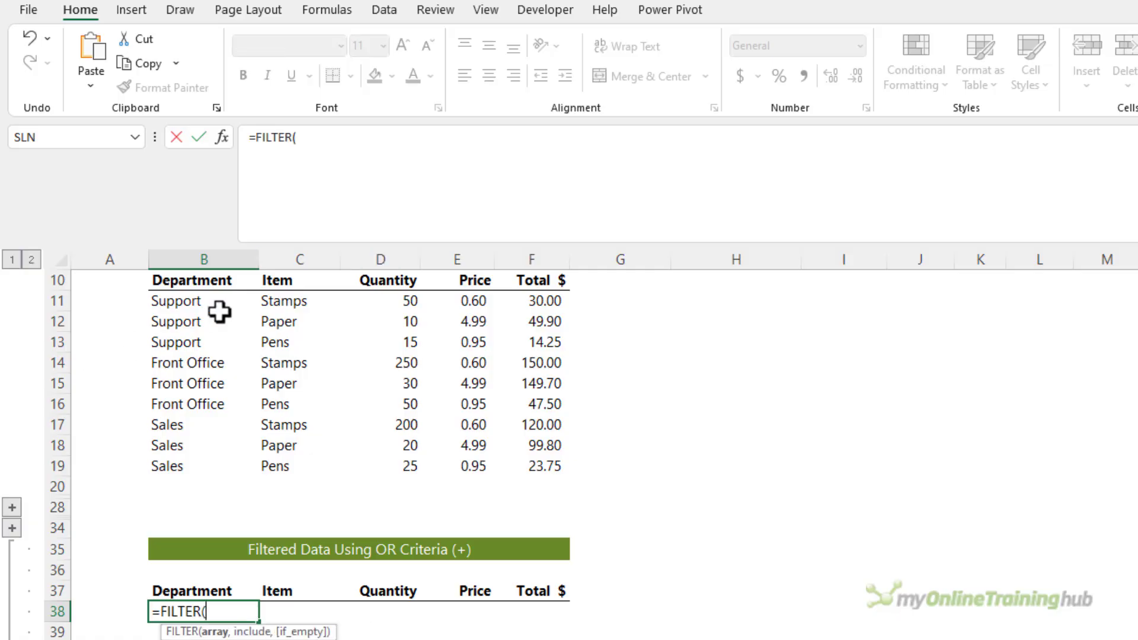
drag(221, 310, 543, 460)
text(,)
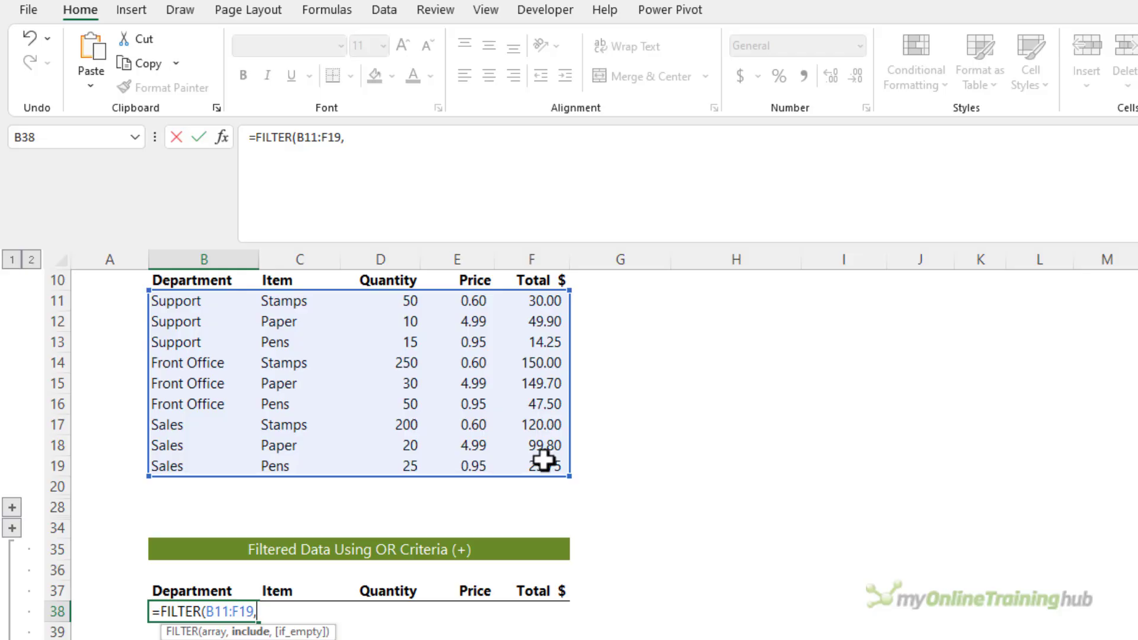
text((()
drag(189, 299, 166, 466)
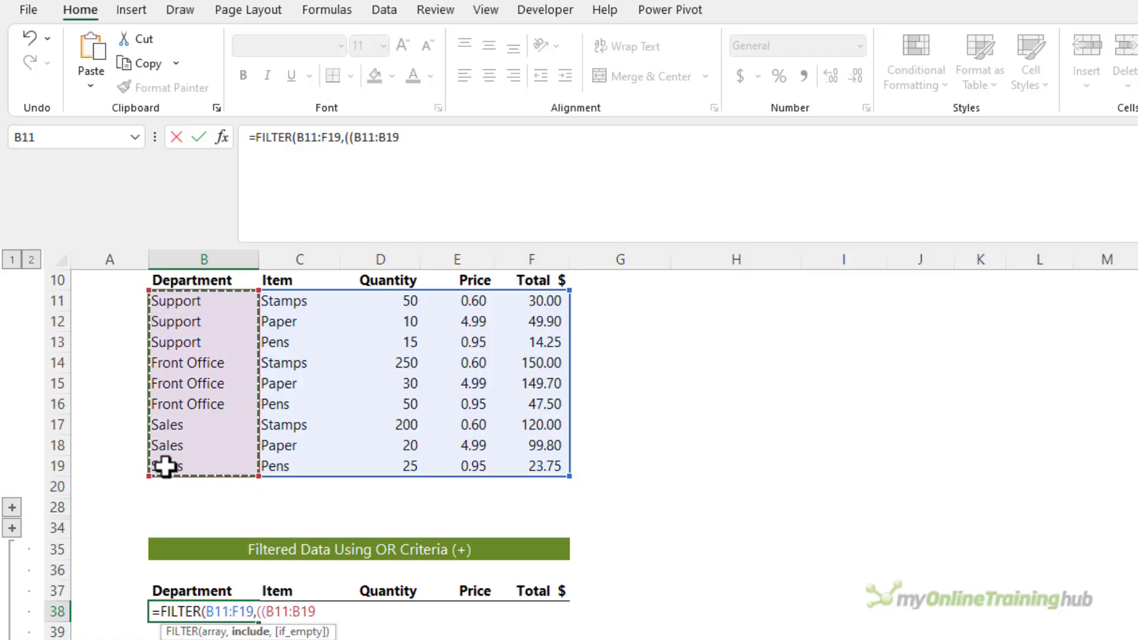
text(="Sales"))
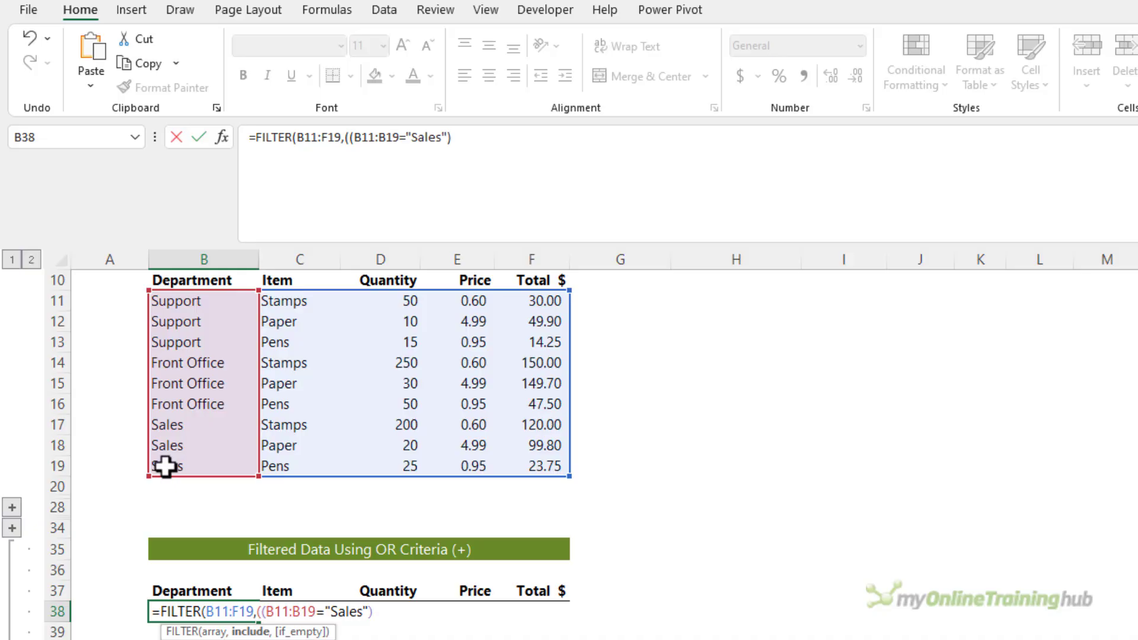
text(+()
drag(287, 310, 299, 465)
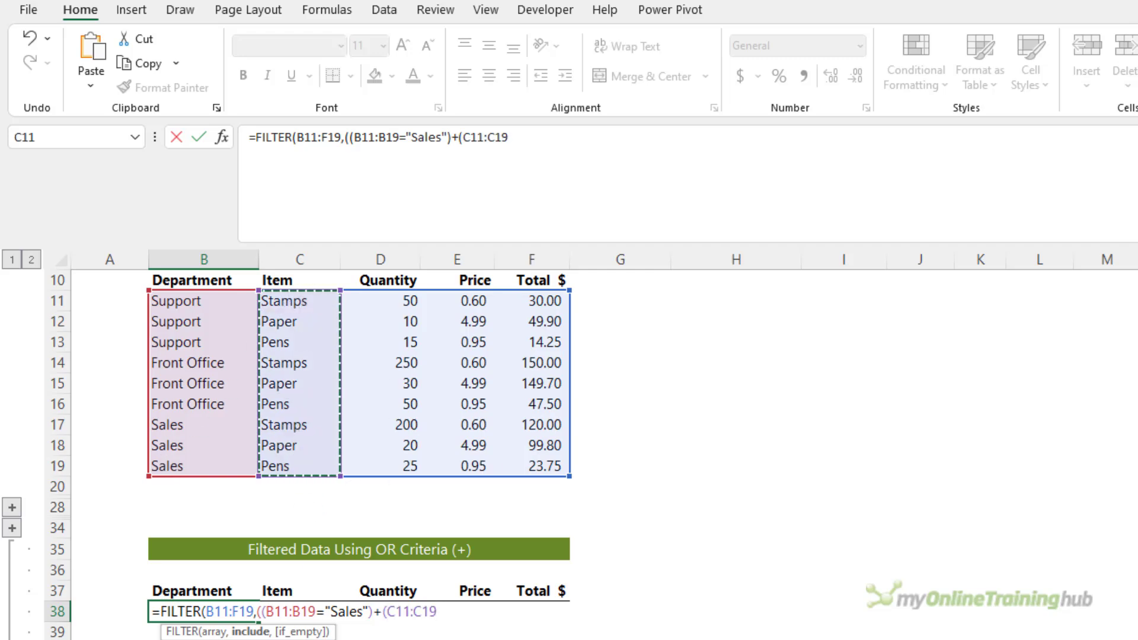
text(="Stamps)
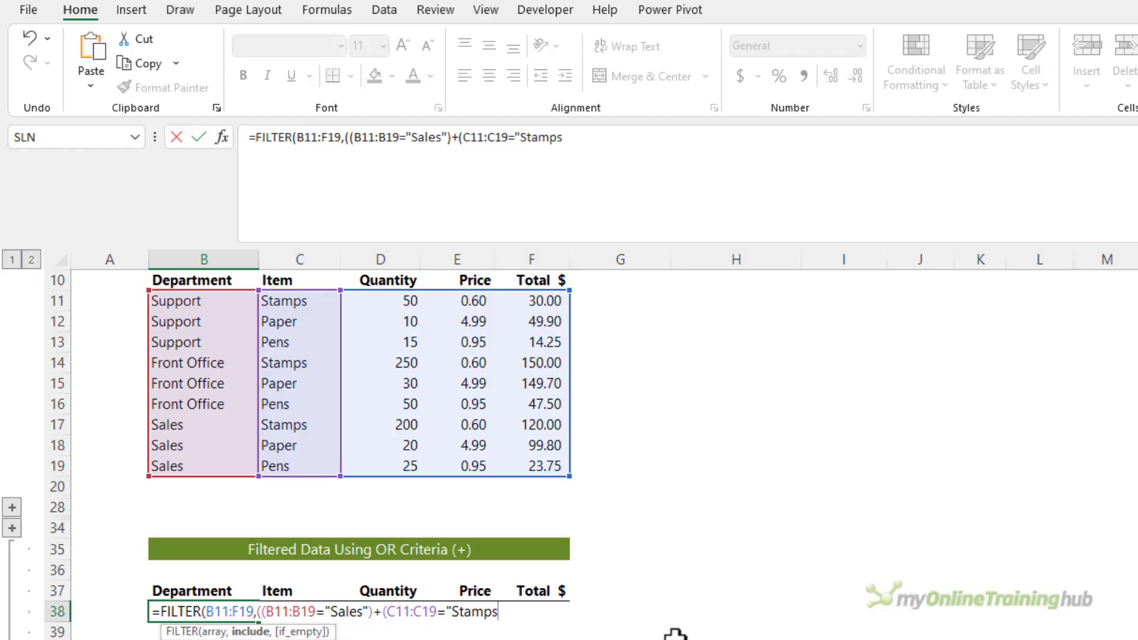
text("))
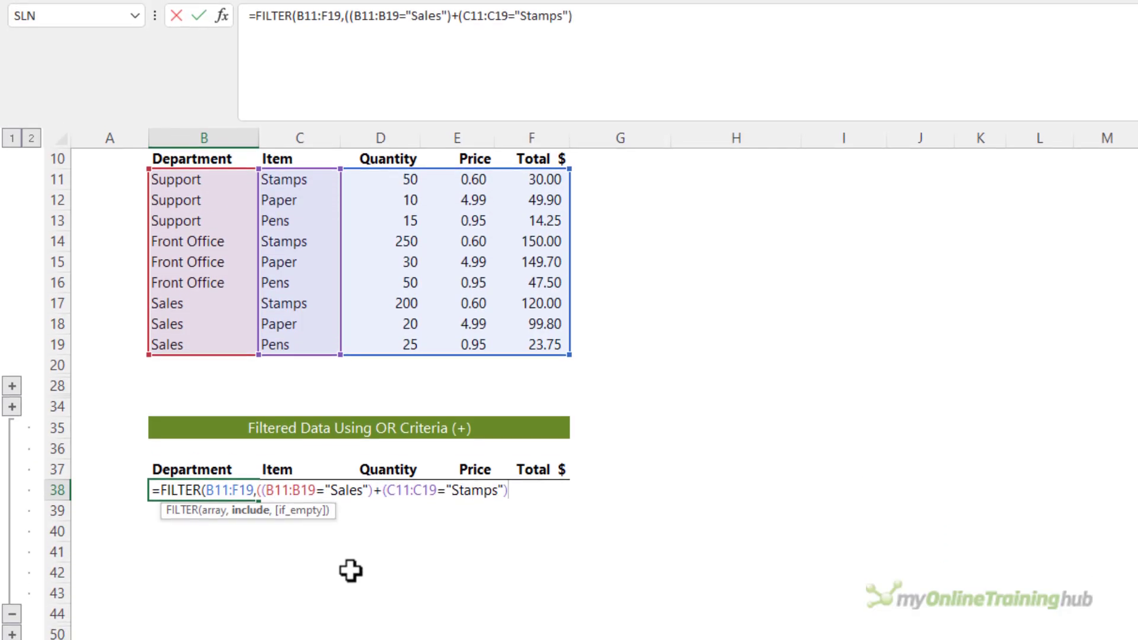
text()))
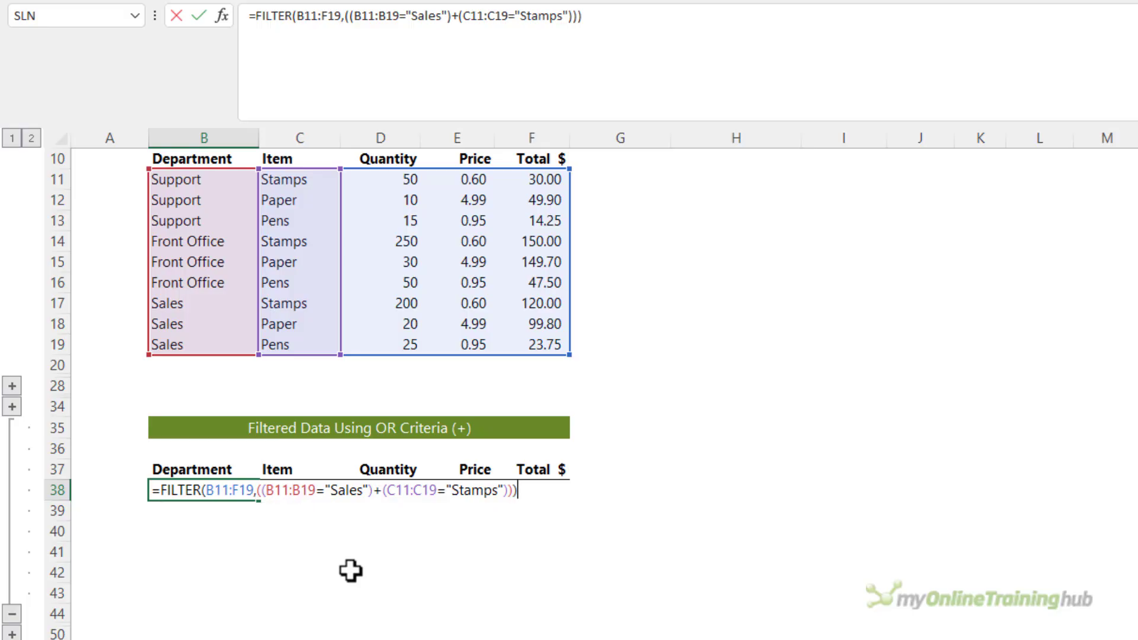
key(Return)
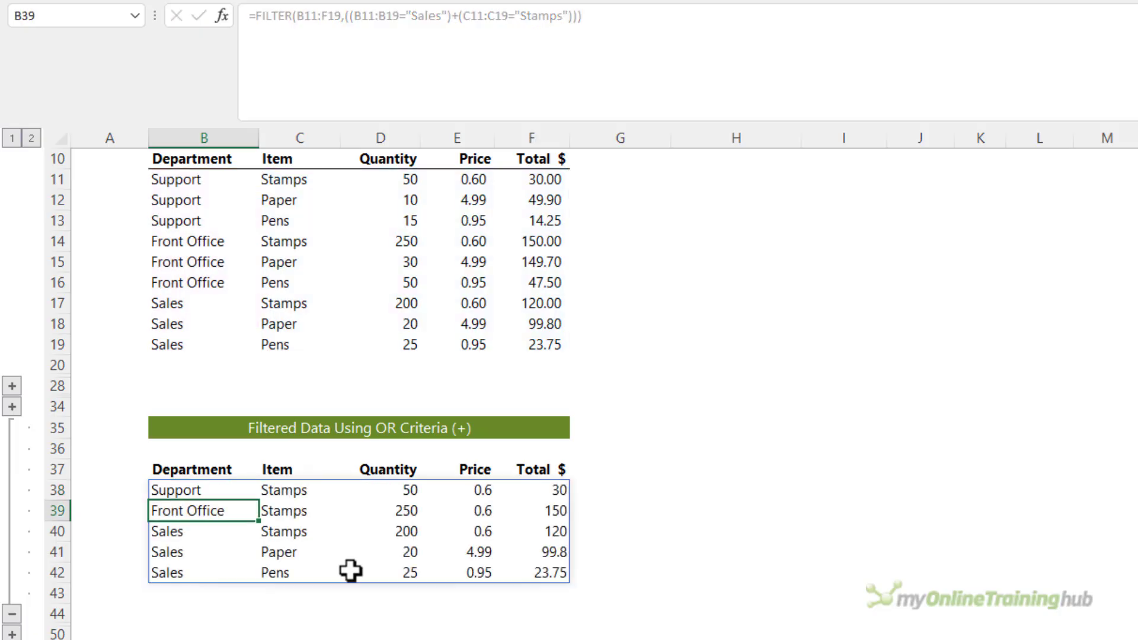
Split B38's OR formula over three lines and evaluate the Sales condition to TRUE/FALSE values
key(Up)
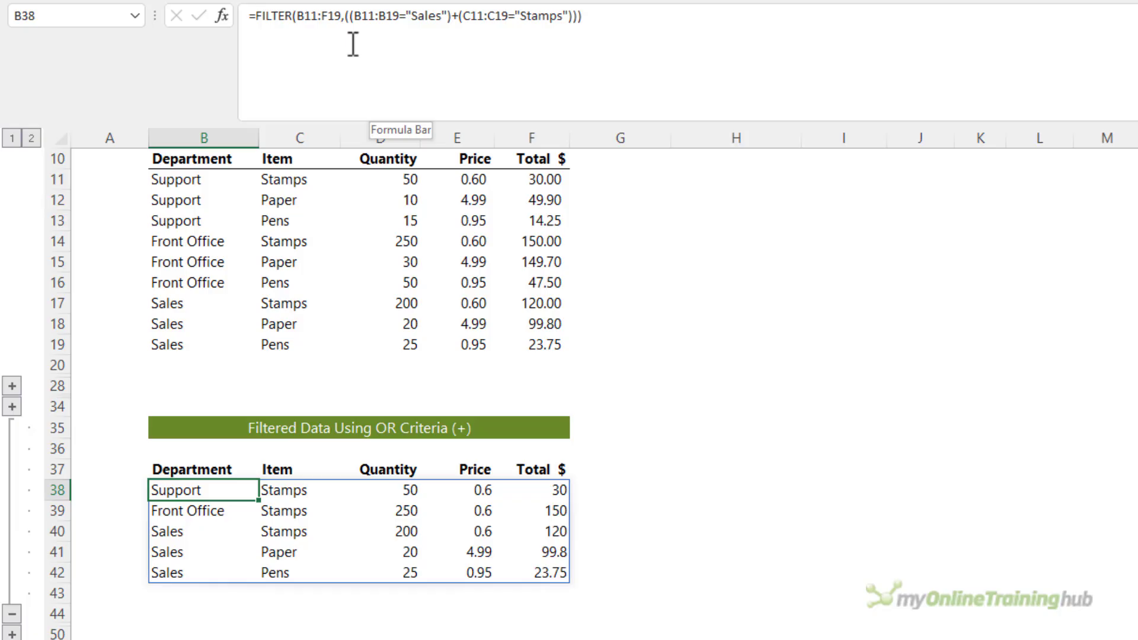
click(349, 16)
key(alt+Return)
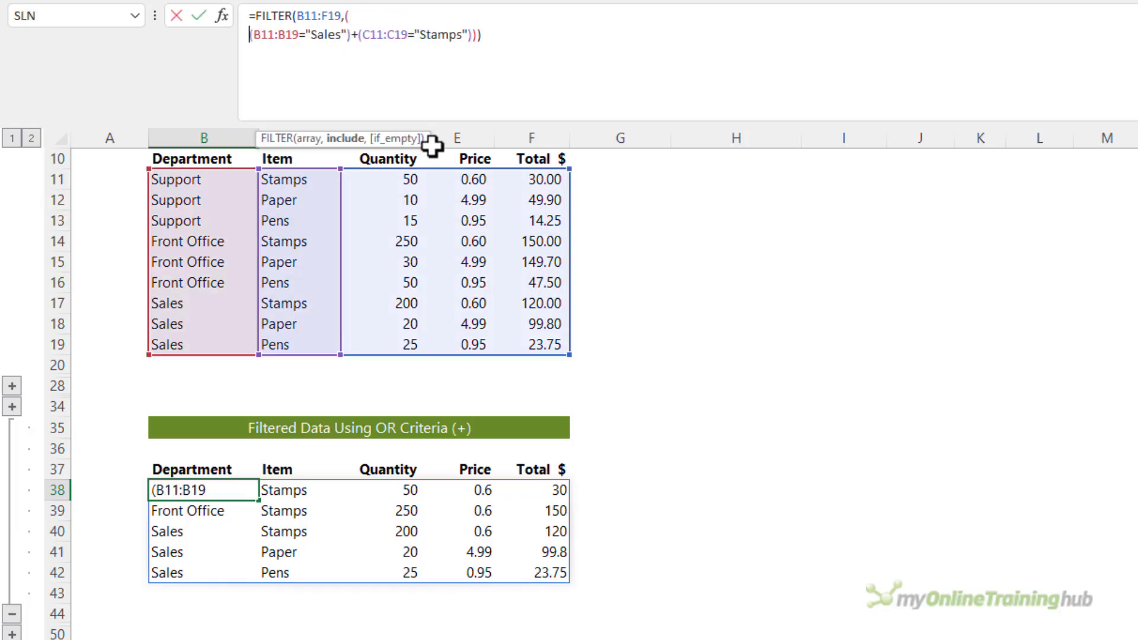
click(359, 33)
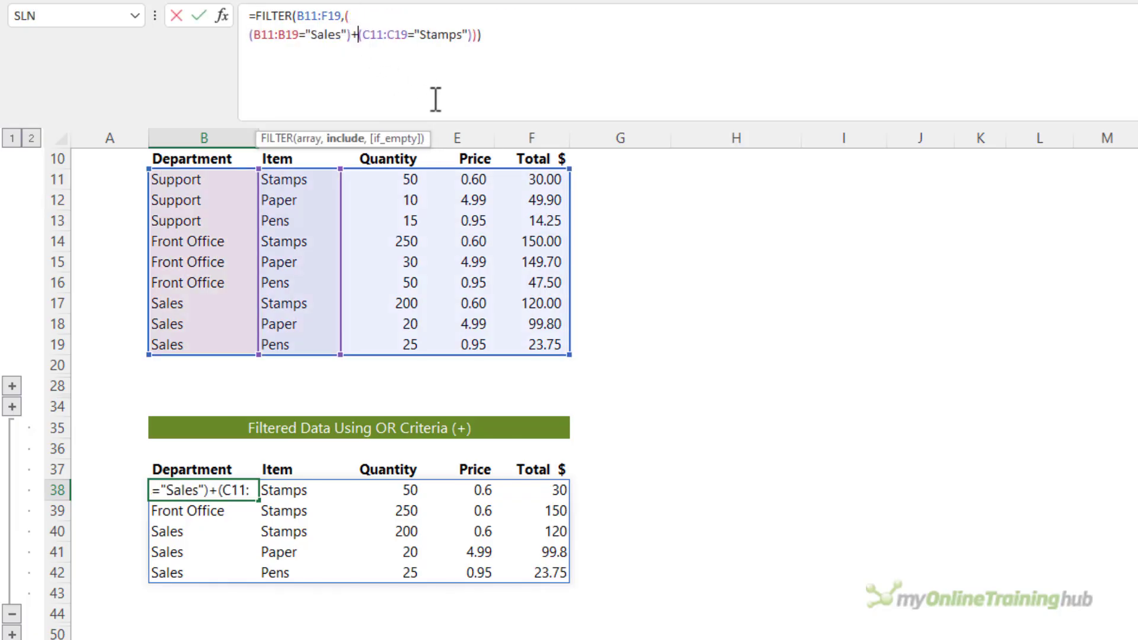
key(alt+Return)
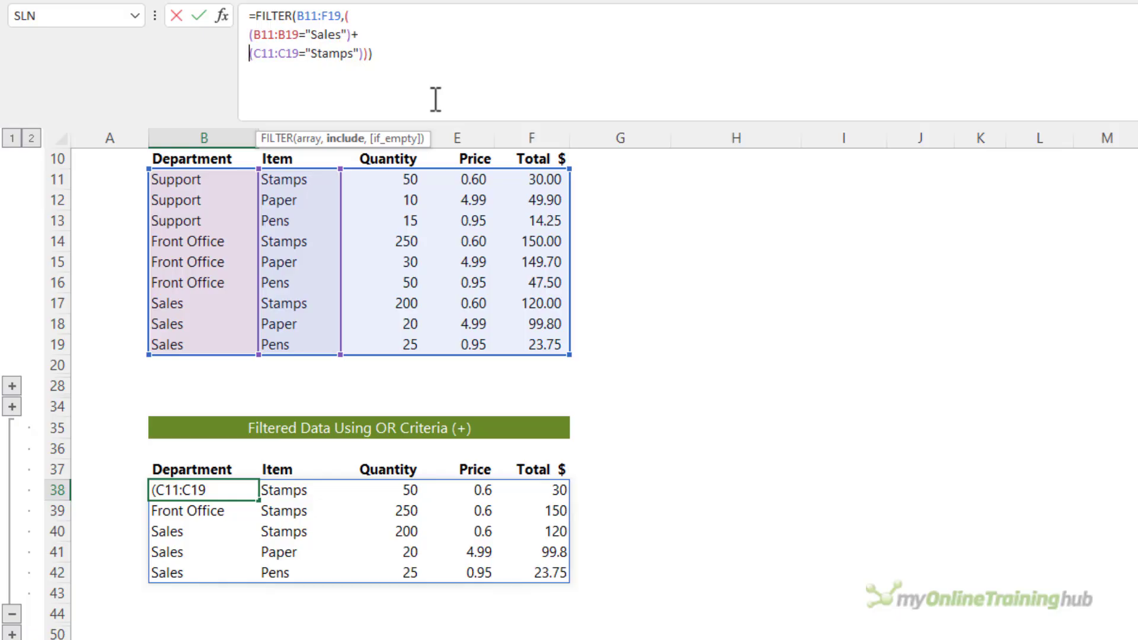
drag(249, 34, 352, 35)
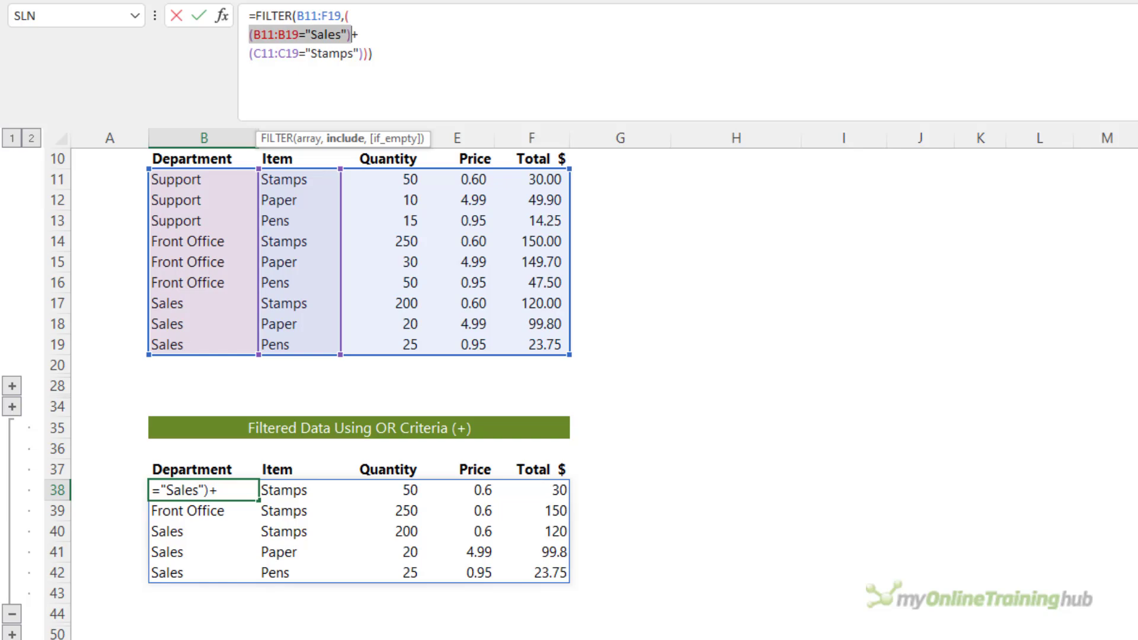
key(F9)
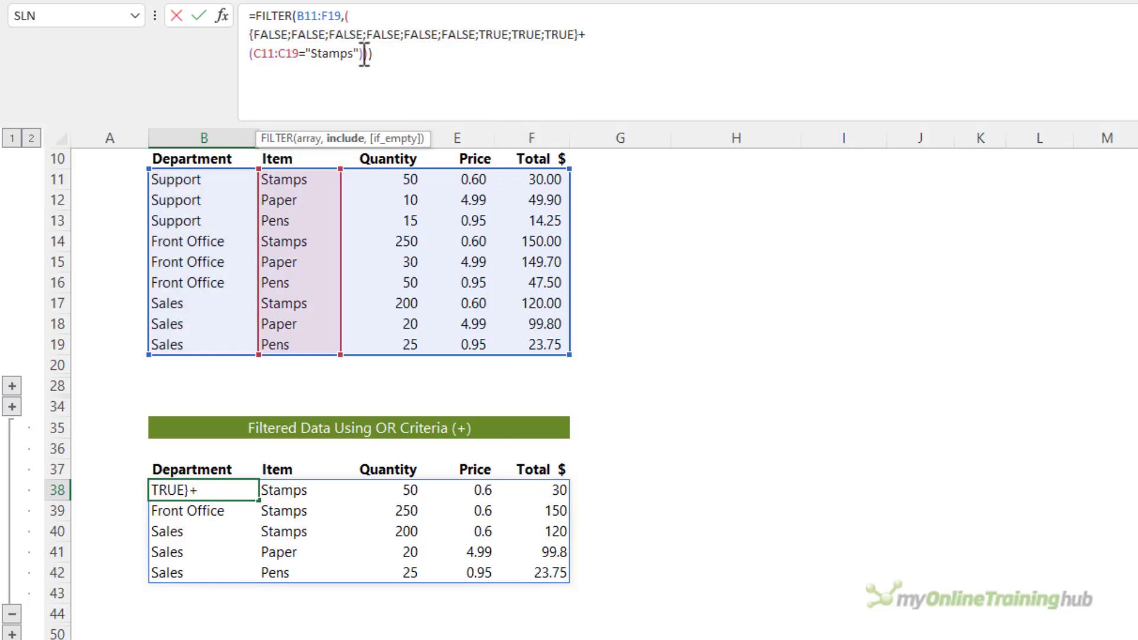
Evaluate the Stamps condition and compare its TRUE/FALSE values with the Sales array row by row
mouse_move(359, 53)
mouse_down()
mouse_move(250, 55)
mouse_move(366, 60)
mouse_up()
key(F9)
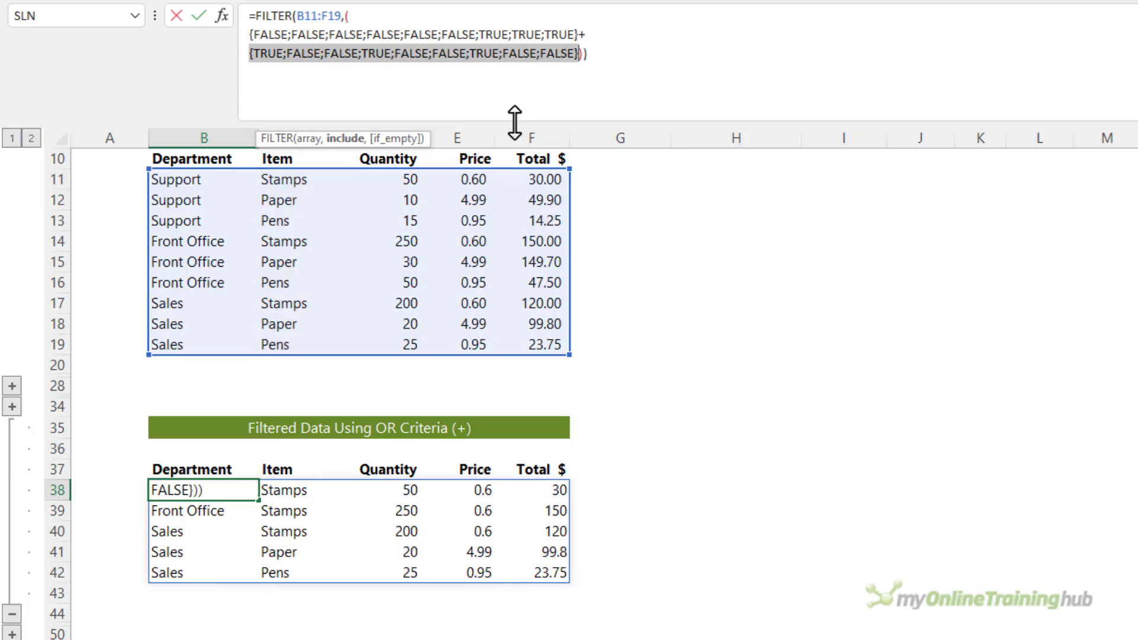
double_click(264, 36)
double_click(262, 53)
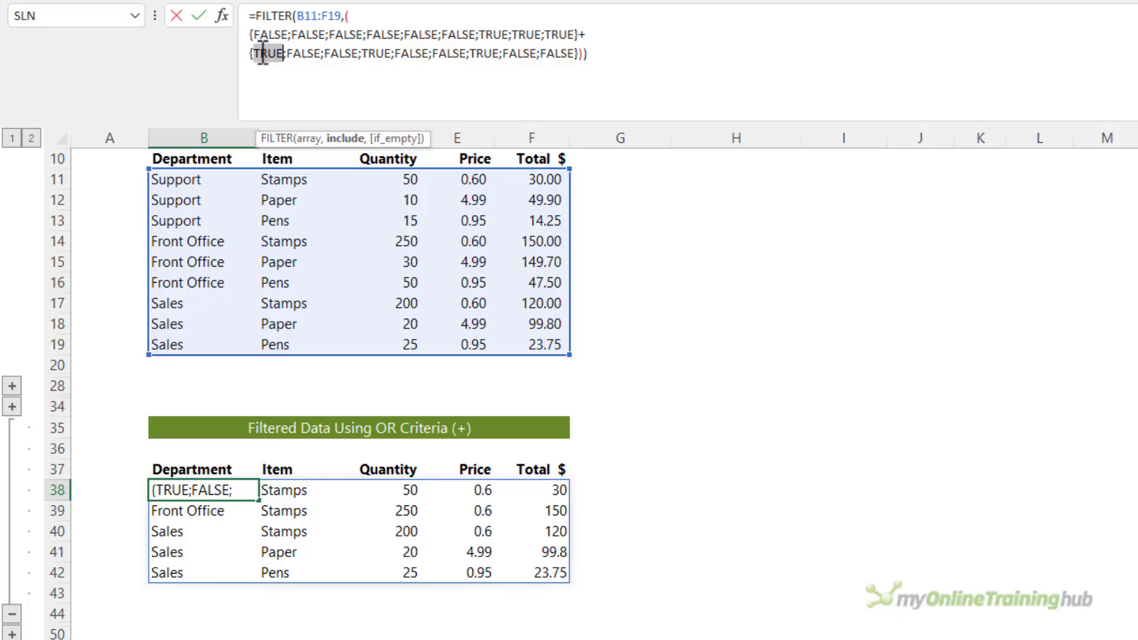
double_click(582, 34)
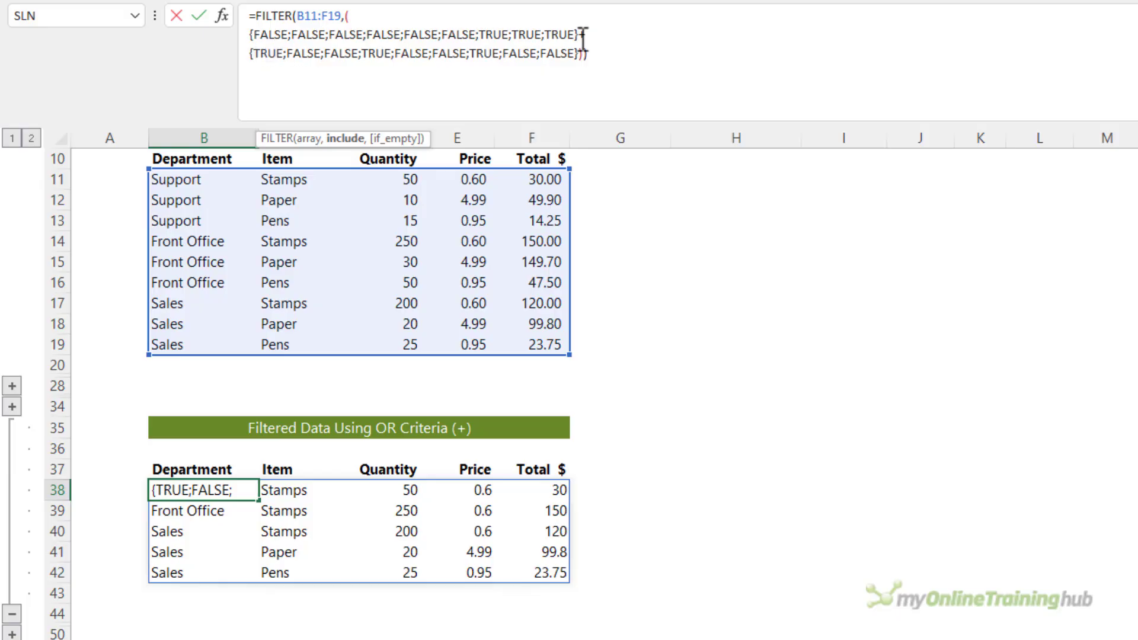
double_click(272, 35)
double_click(269, 53)
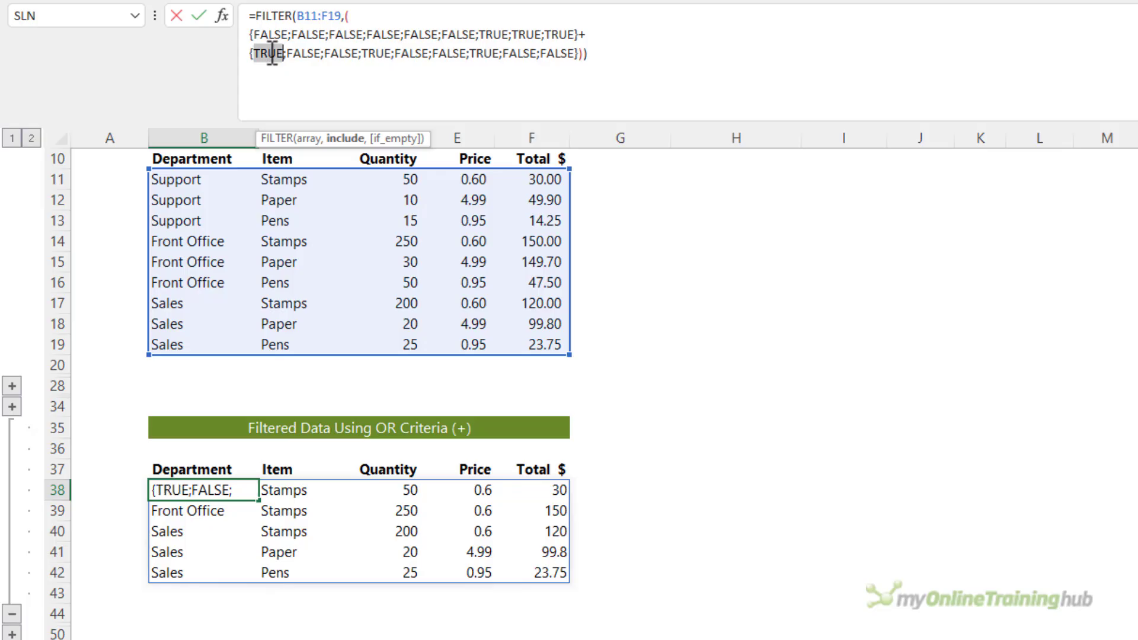
double_click(299, 35)
double_click(304, 54)
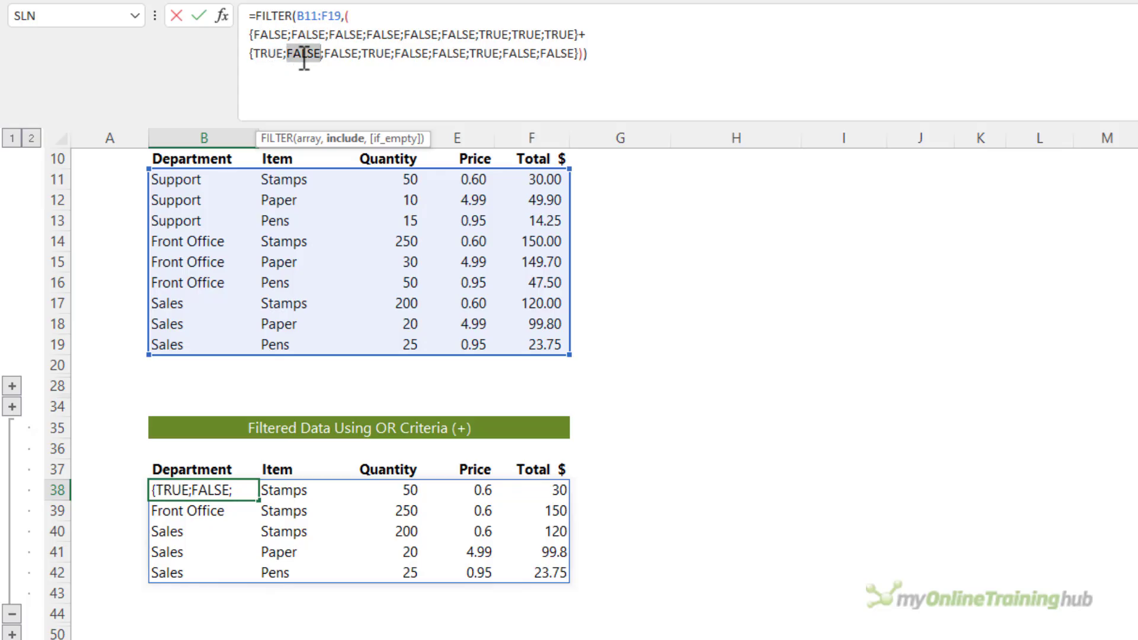
double_click(492, 36)
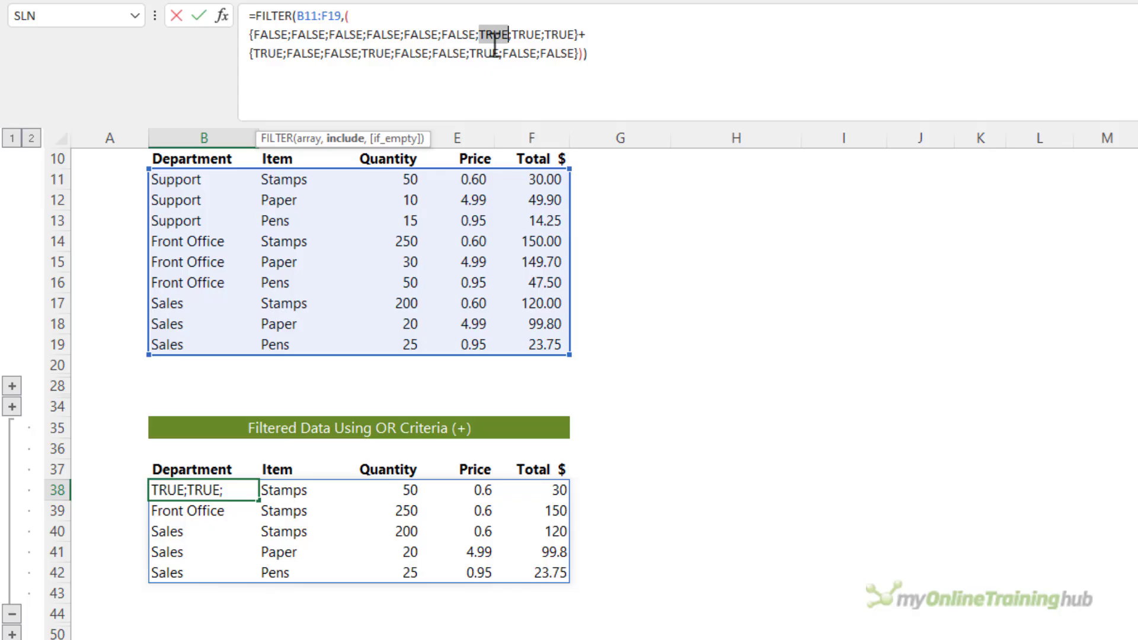
double_click(495, 54)
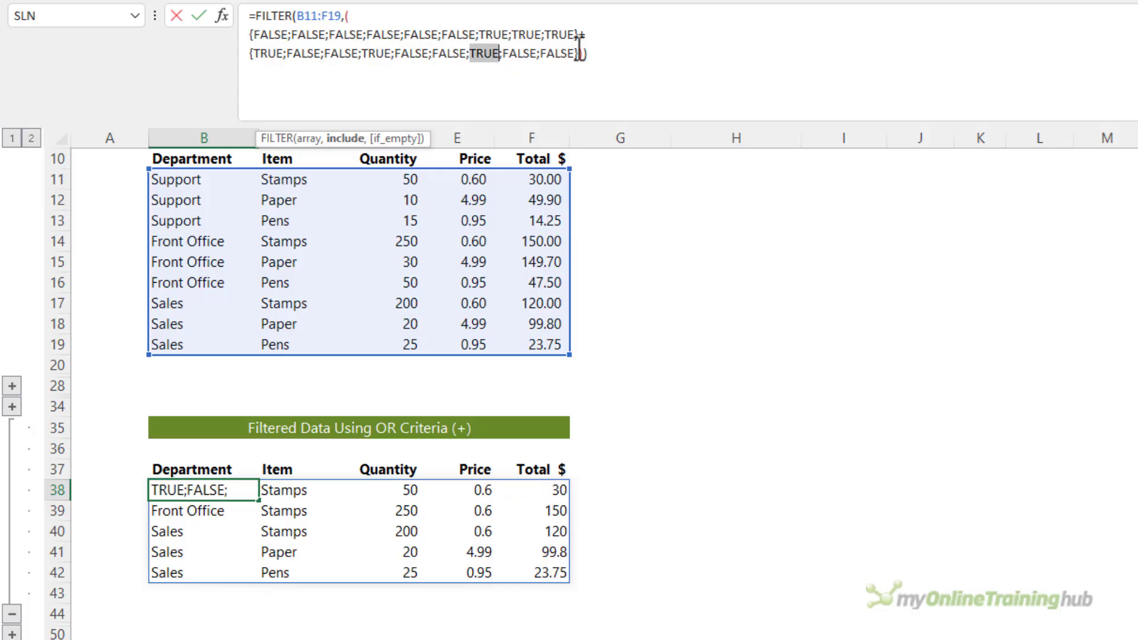
Evaluate both arrays with their plus sign to {1;0;0;1;0;0;2;1;1}, noting the 2 where both match
drag(579, 52, 502, 34)
drag(579, 54, 249, 35)
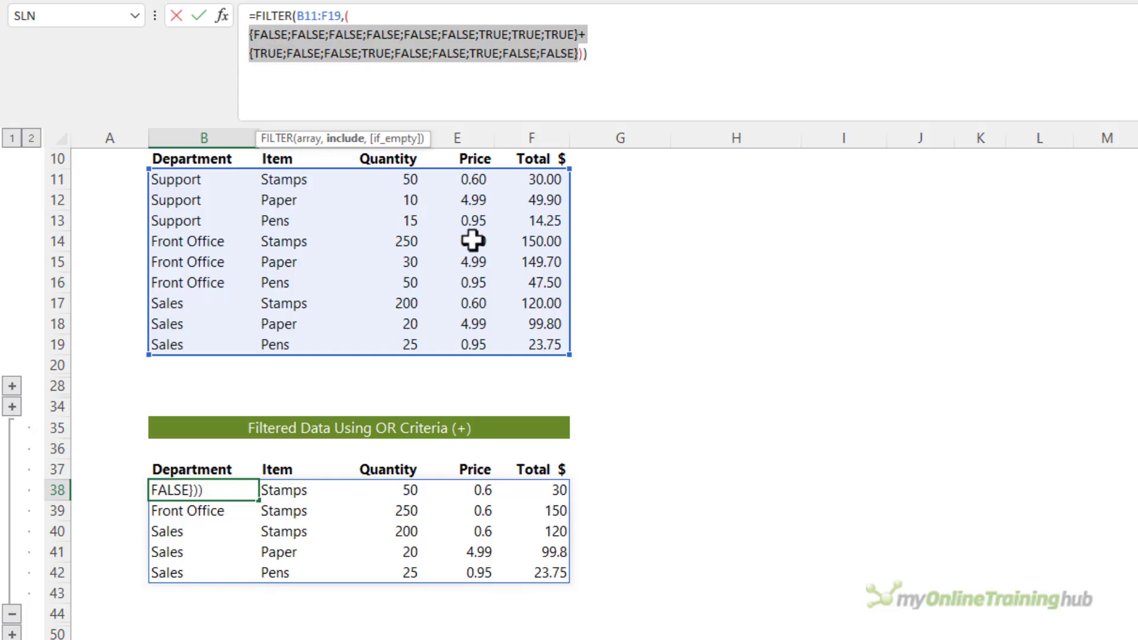
key(F9)
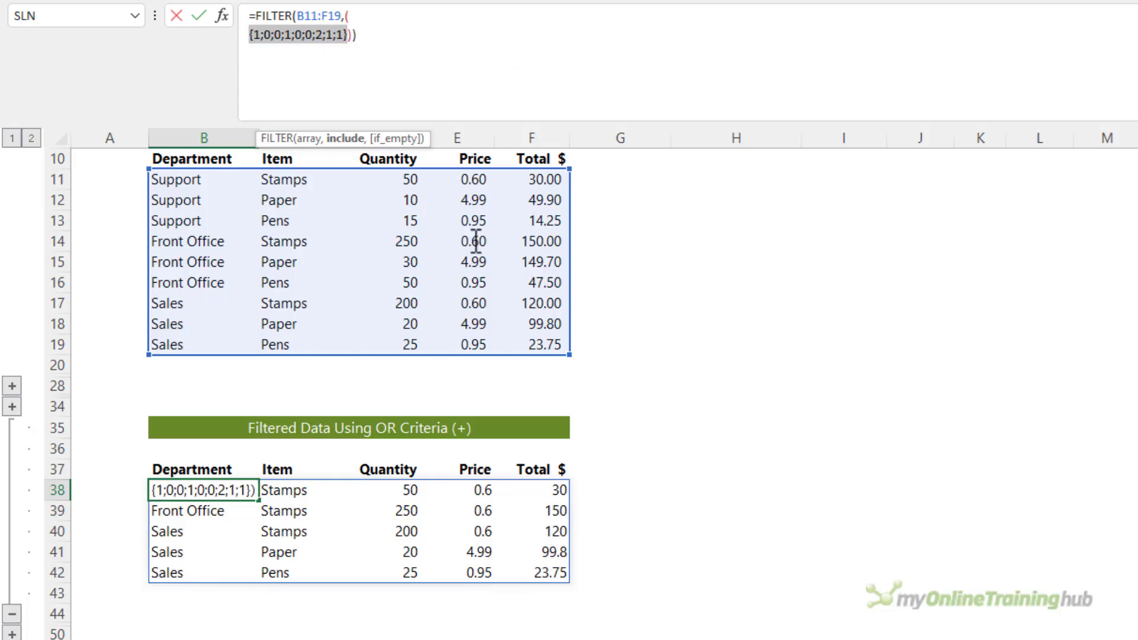
click(320, 34)
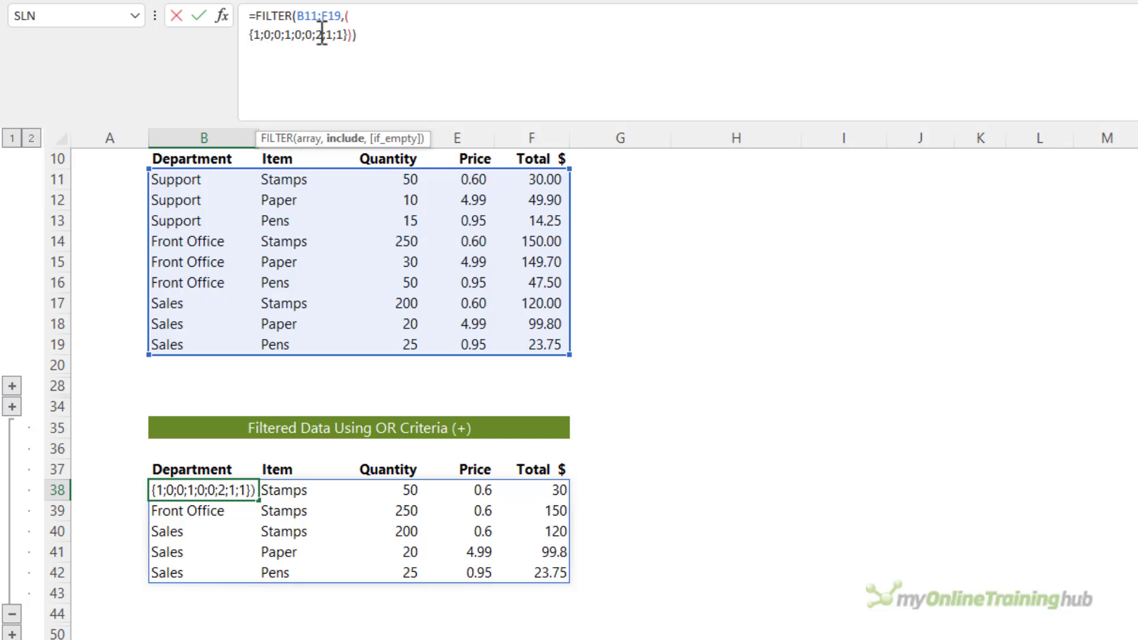
double_click(319, 34)
click(309, 35)
Discard the evaluated preview and a trial +( criterion, restoring B38's original OR formula
key(Escape)
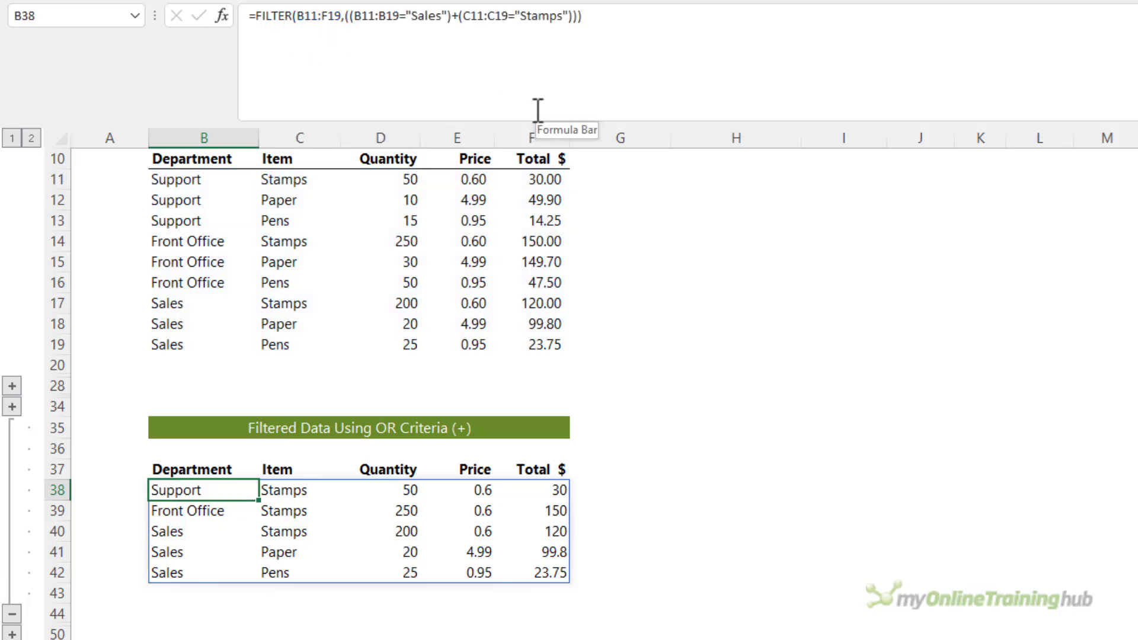
click(574, 15)
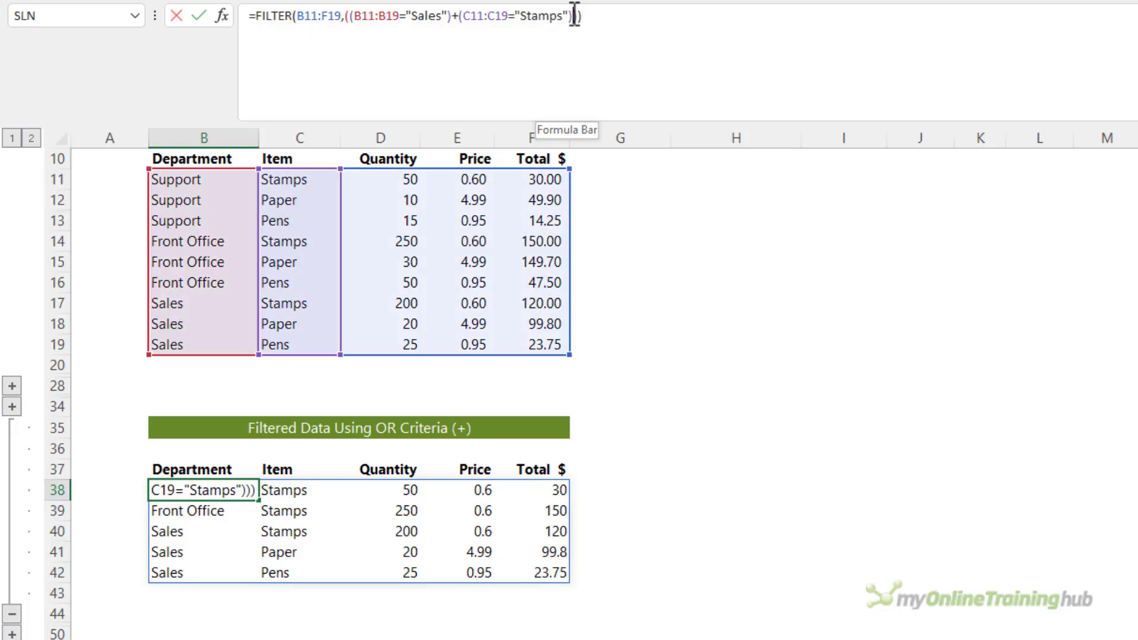
text(+()
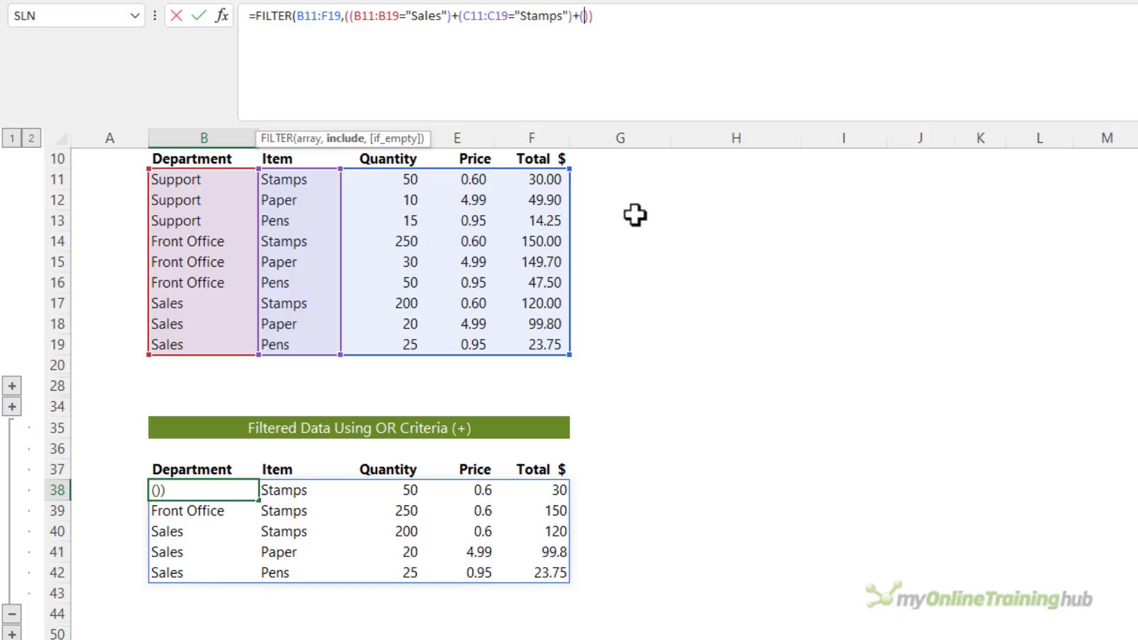
key(Escape)
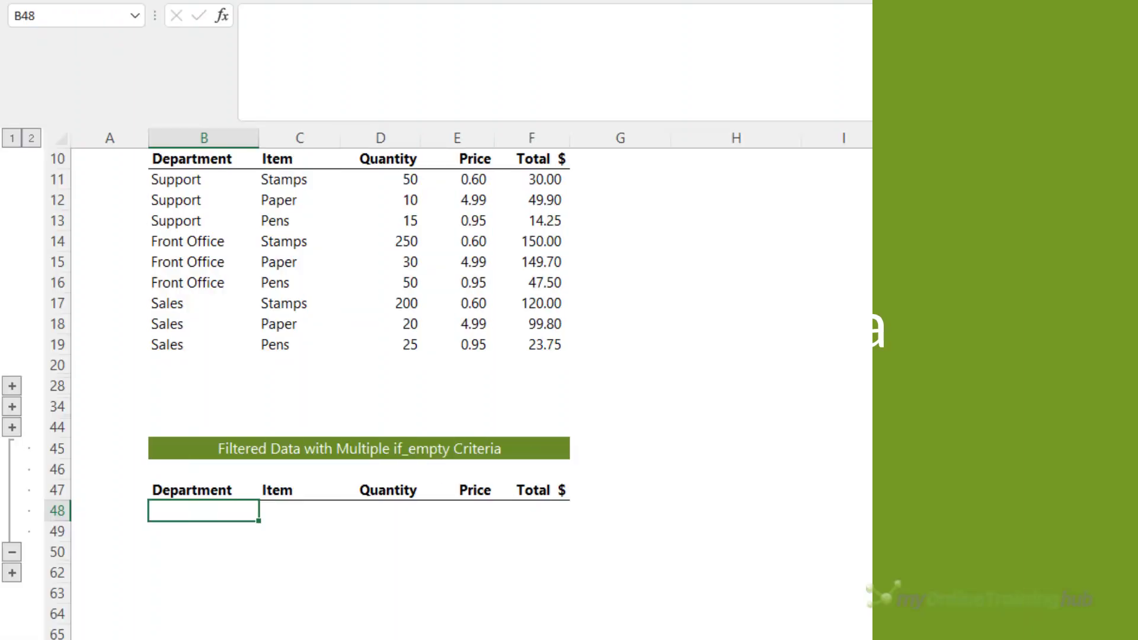
In B48, enter =FILTER(B11:F19,B11:B19="Other","No Department") to show the No Department fallback
text(=fil)
key(Tab)
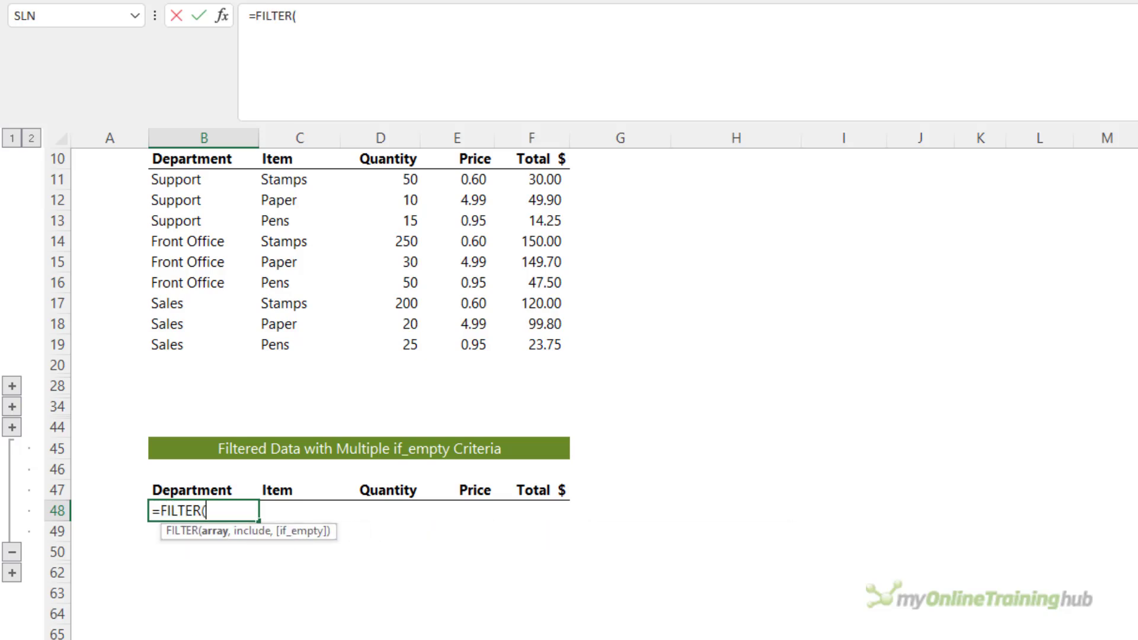
drag(196, 181, 205, 349)
text(,B11:B19)
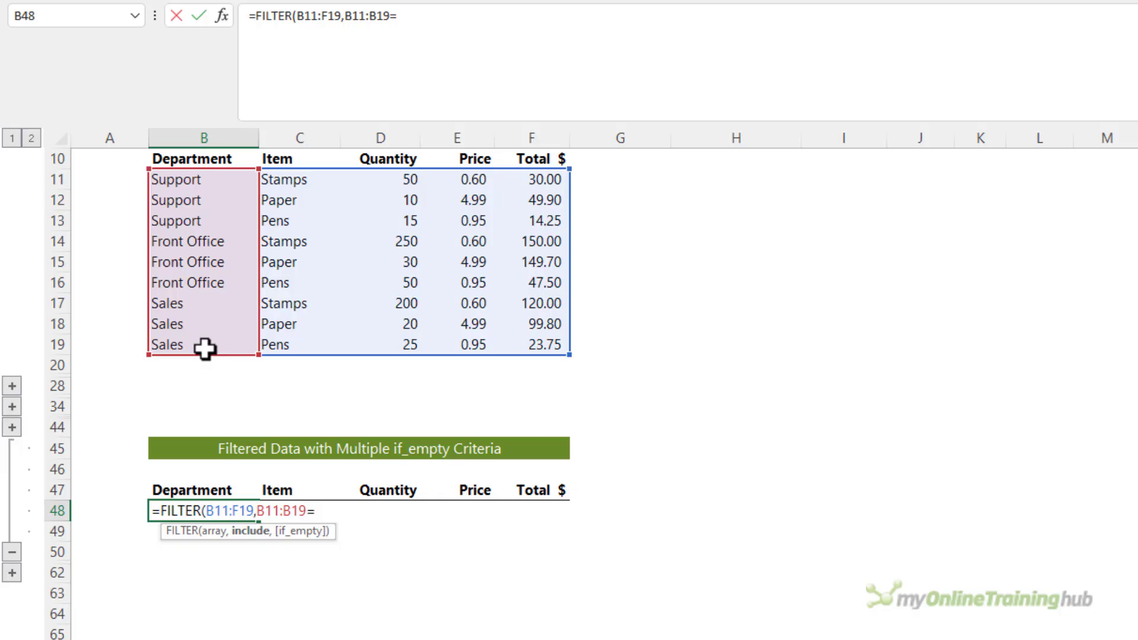
text(="Other",)
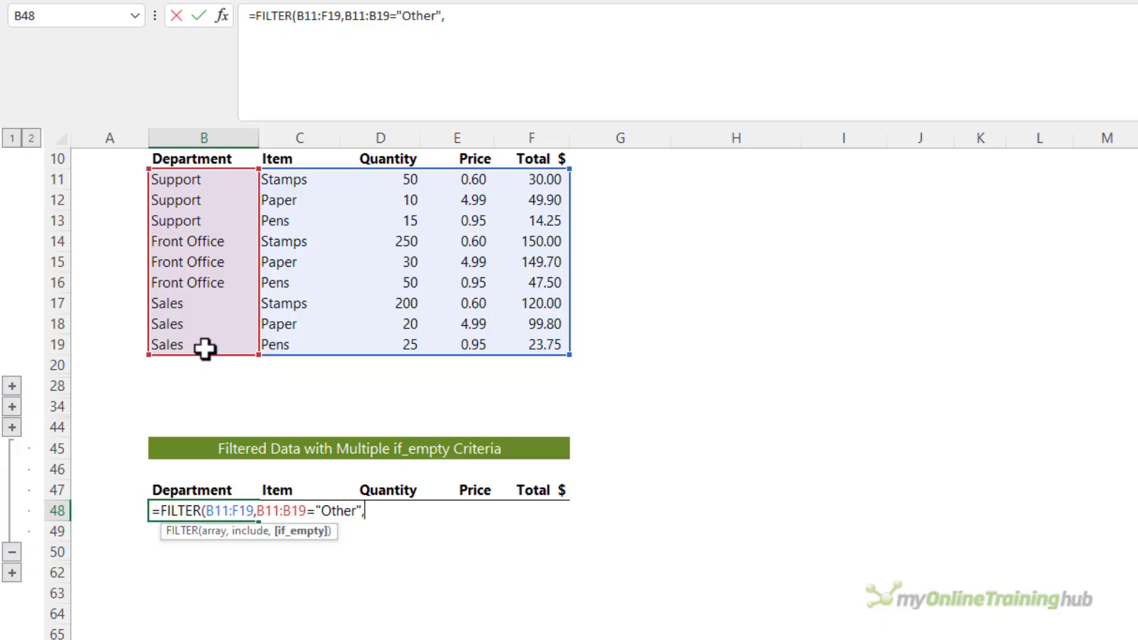
text(")
text(No Department"))
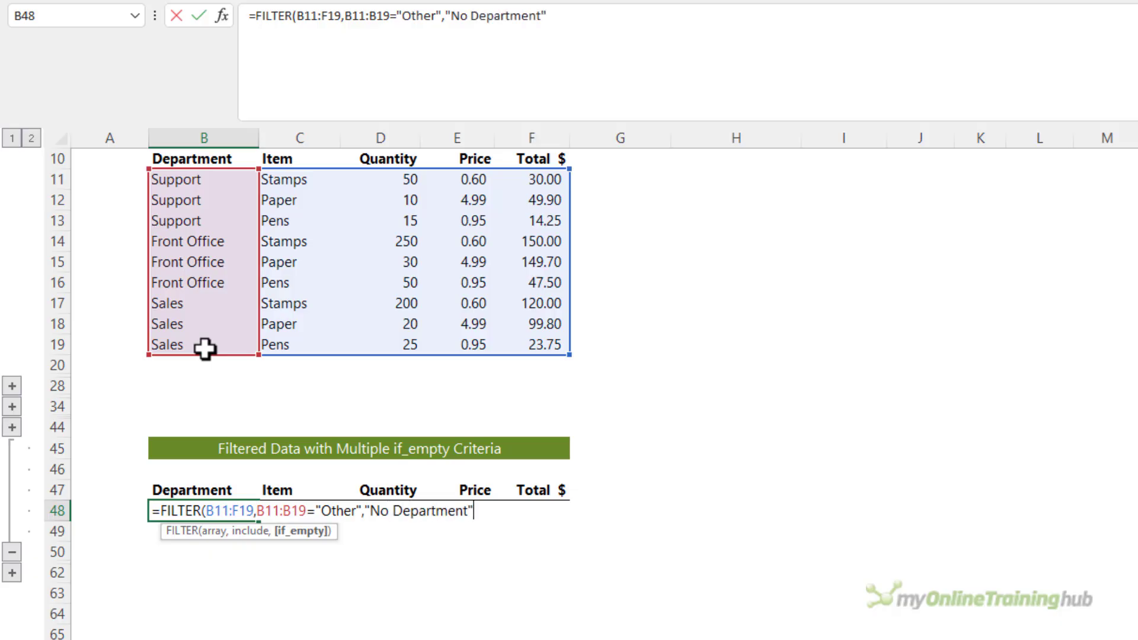
key(Return)
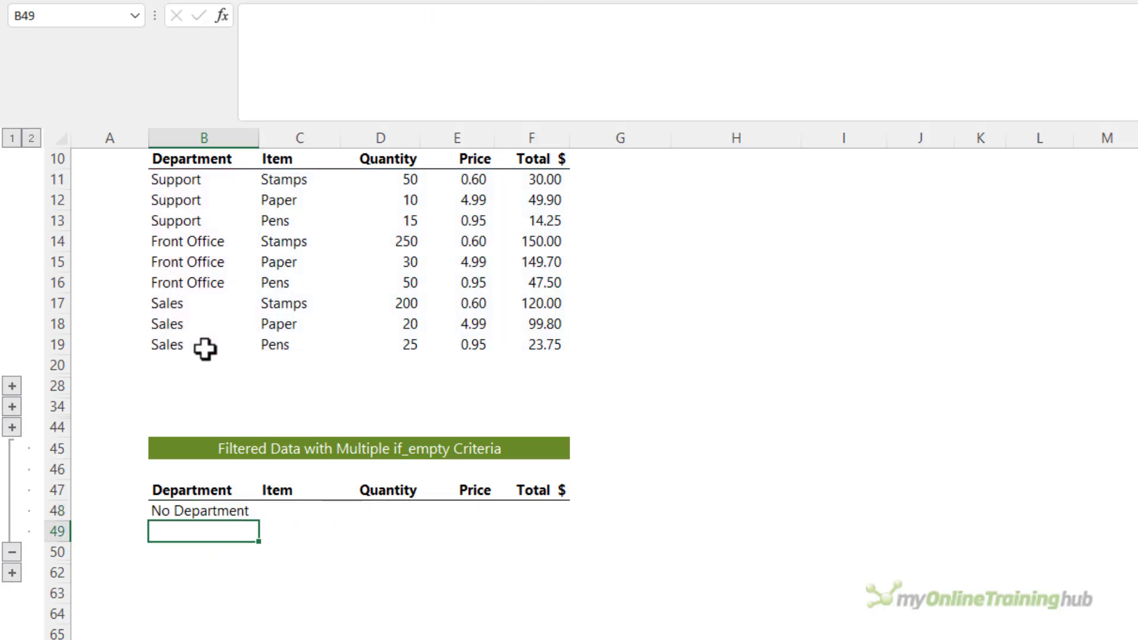
Highlight B48:F48 to compare the single-cell No Department result with the table width
key(Up)
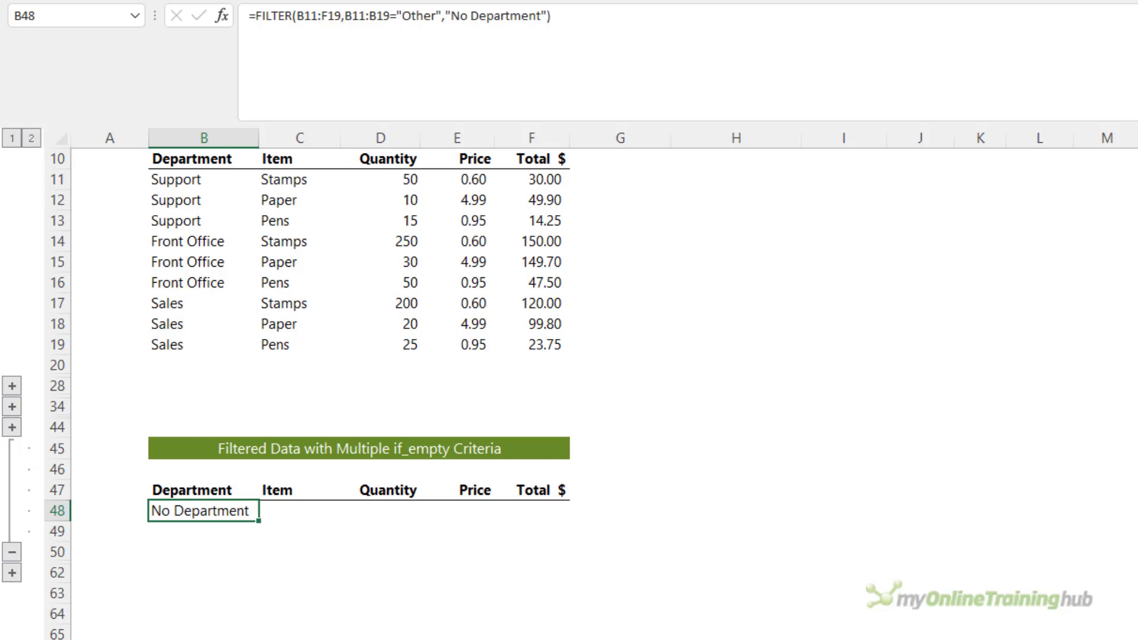
drag(201, 510, 557, 511)
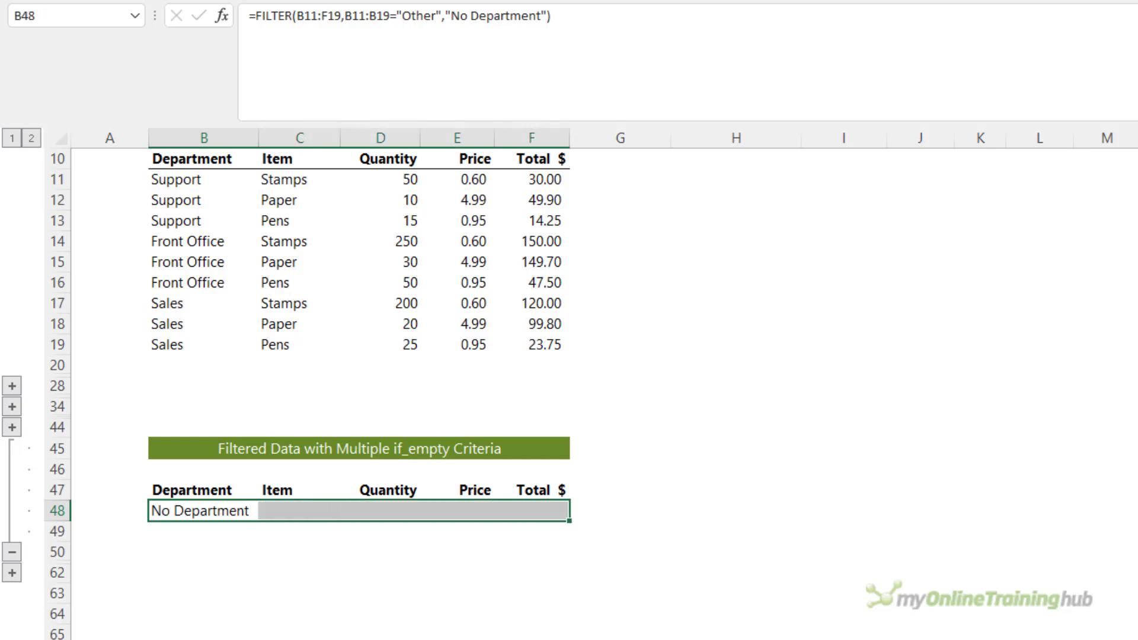
click(229, 513)
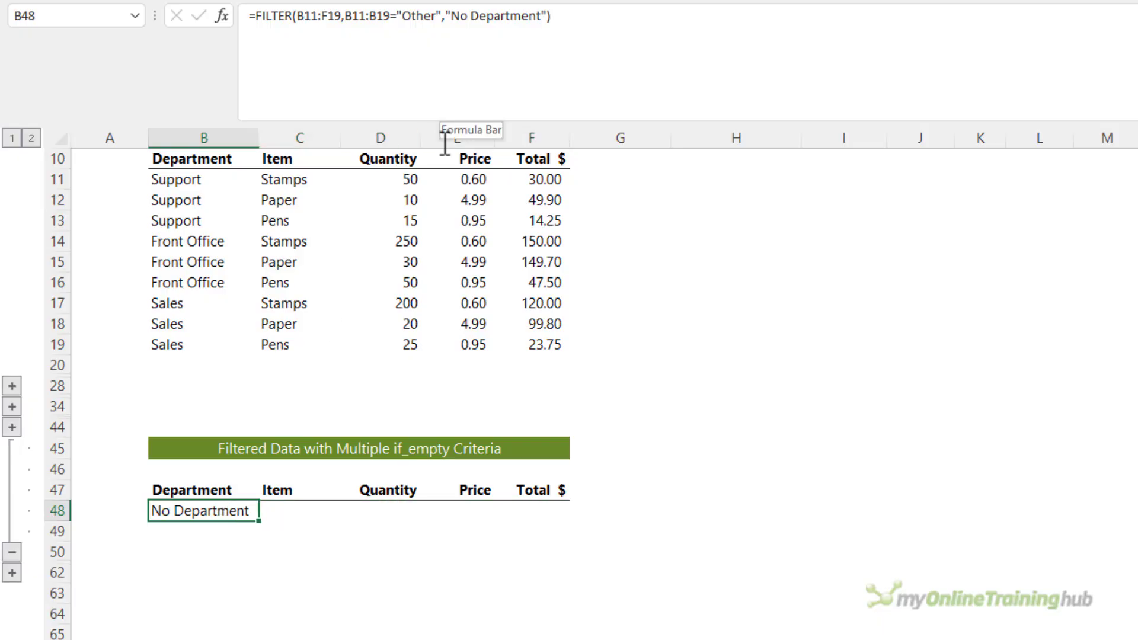
Change B48's if_empty argument to {"No Department","No Item",0,0,0} and check the spilled row
key(F2)
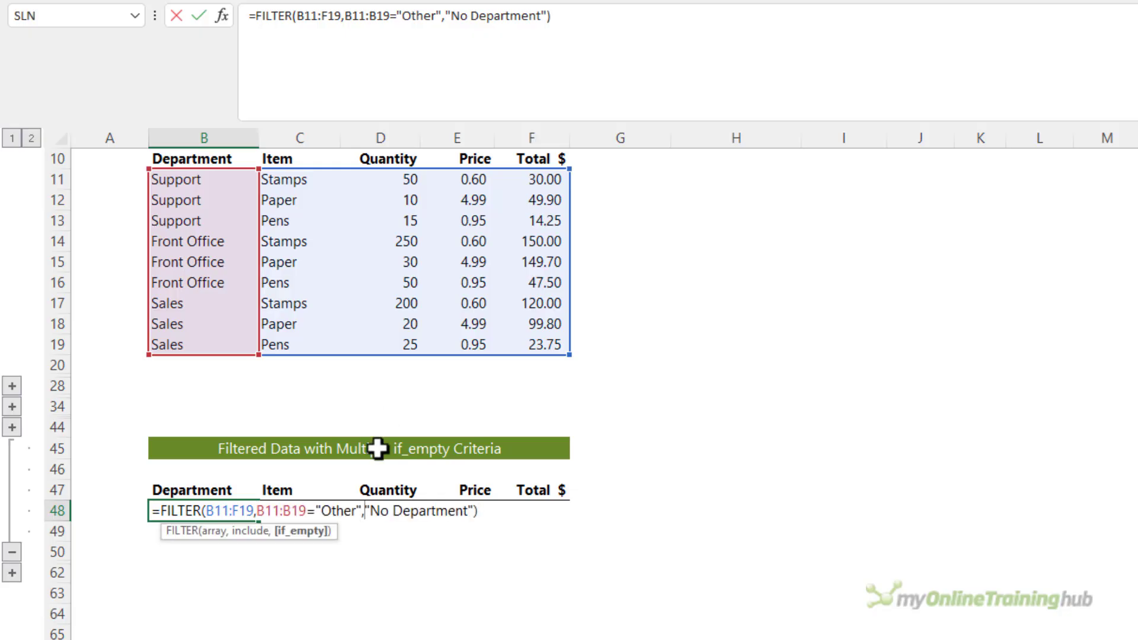
text({)
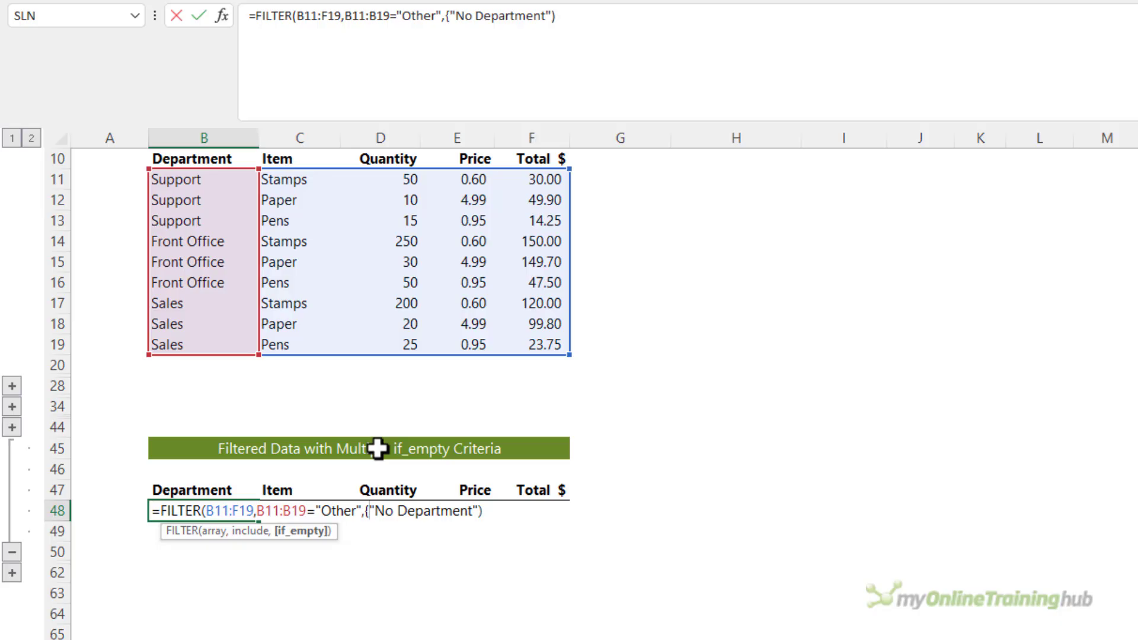
key(End)
key(Left)
text(,)
text("No )
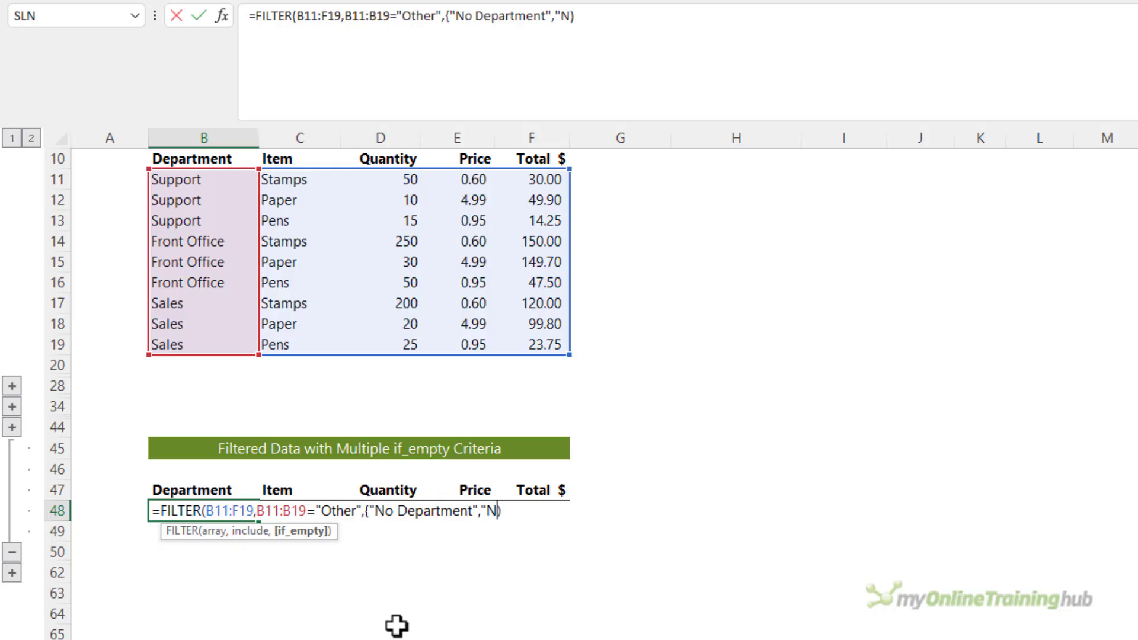
text(Item",)
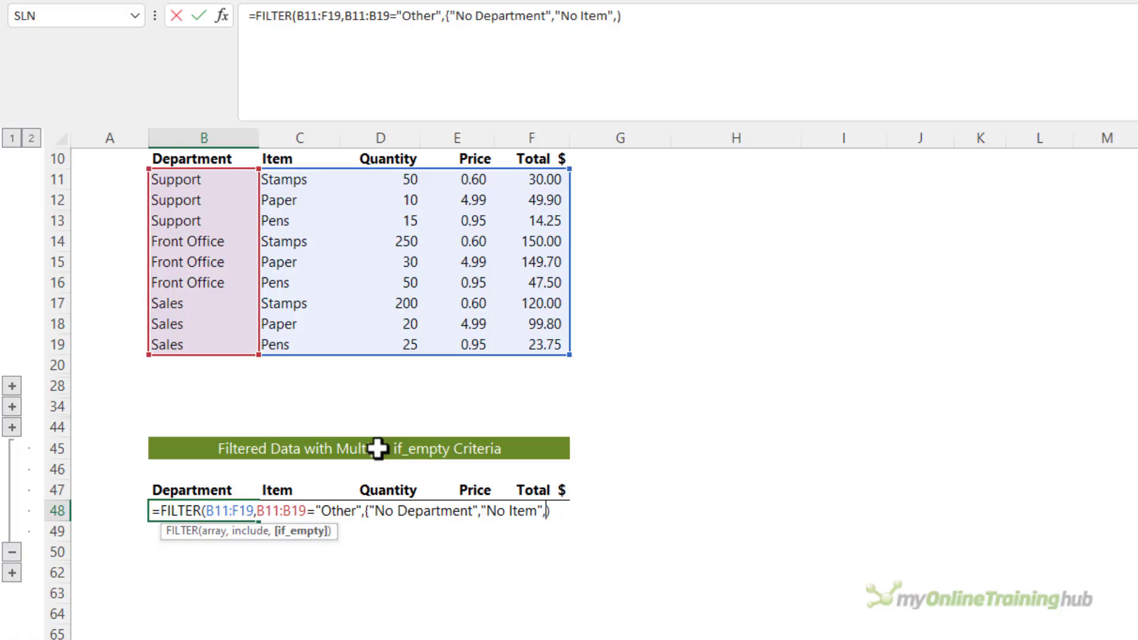
text(0,0,0})
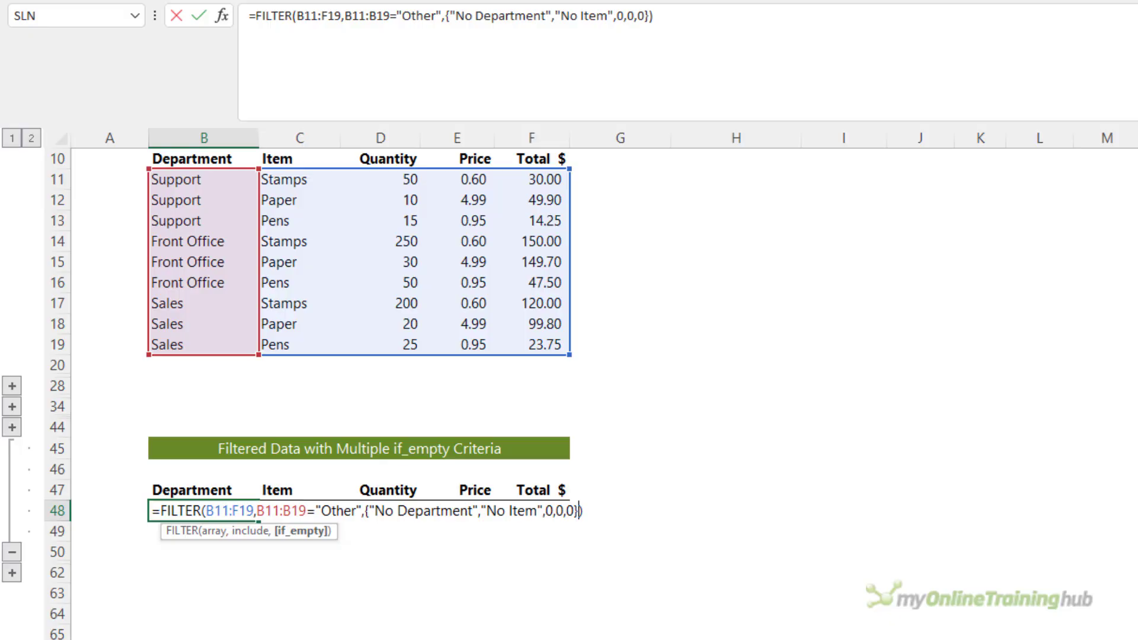
key(Return)
key(Up)
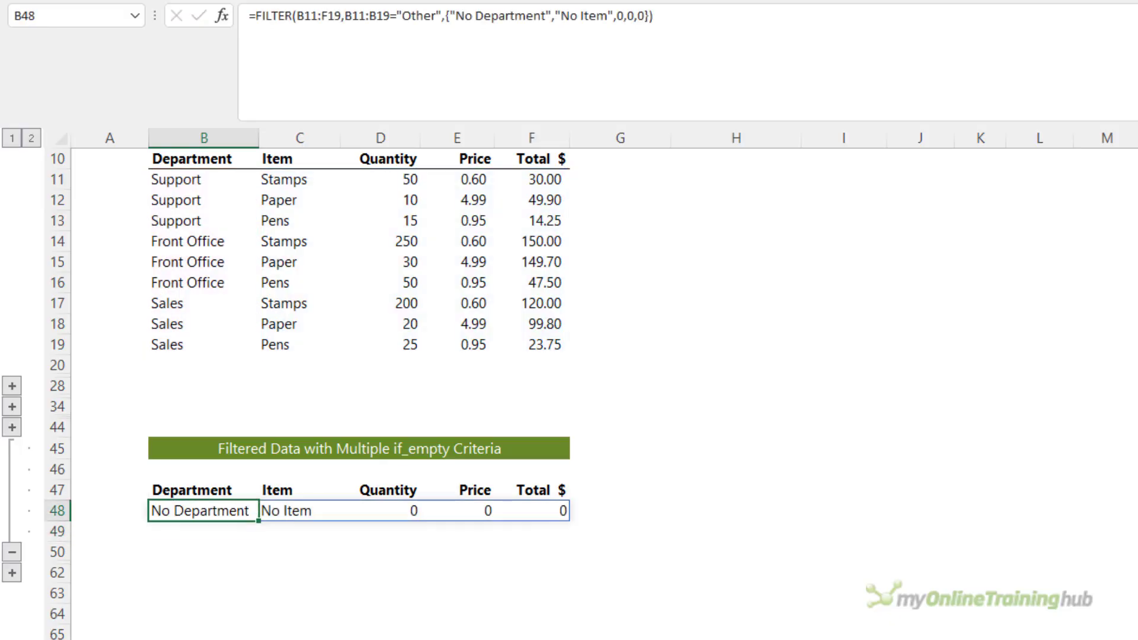
key(Right)
key(Right)
key(Right)
key(Right)
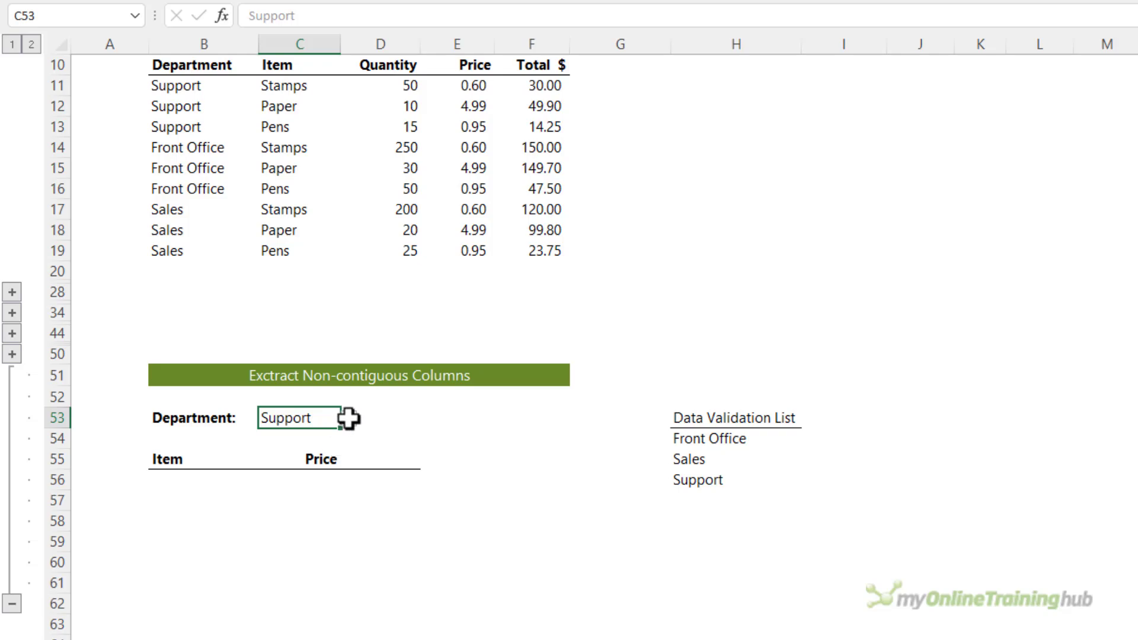
Switch the C53 Department drop-down to Front Office, then to Sales
click(348, 419)
click(323, 435)
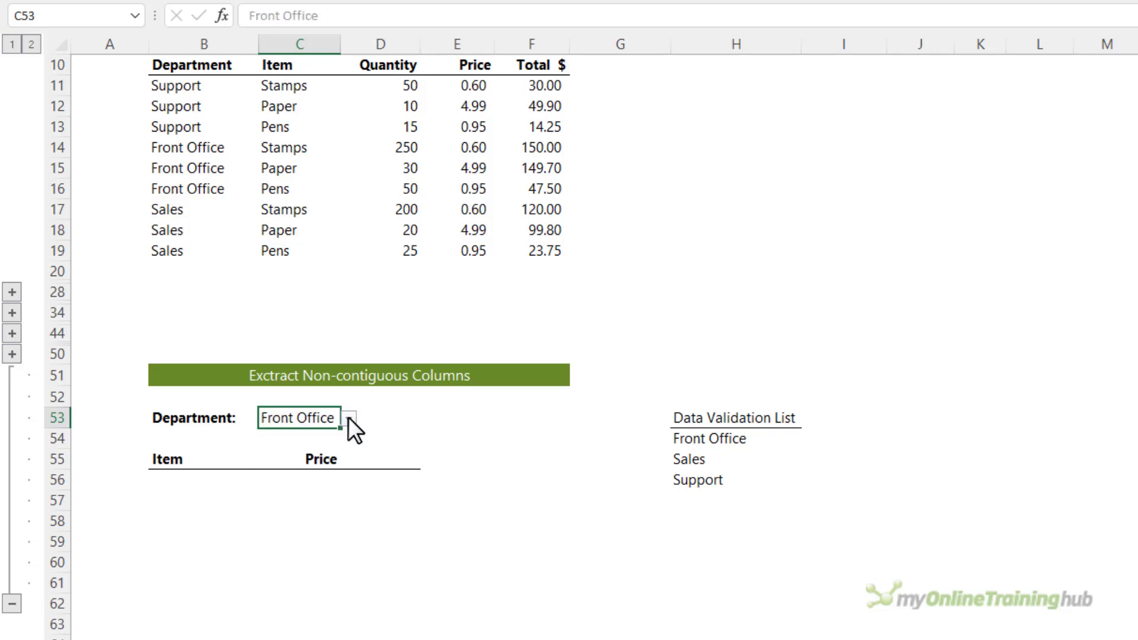
click(350, 418)
click(319, 445)
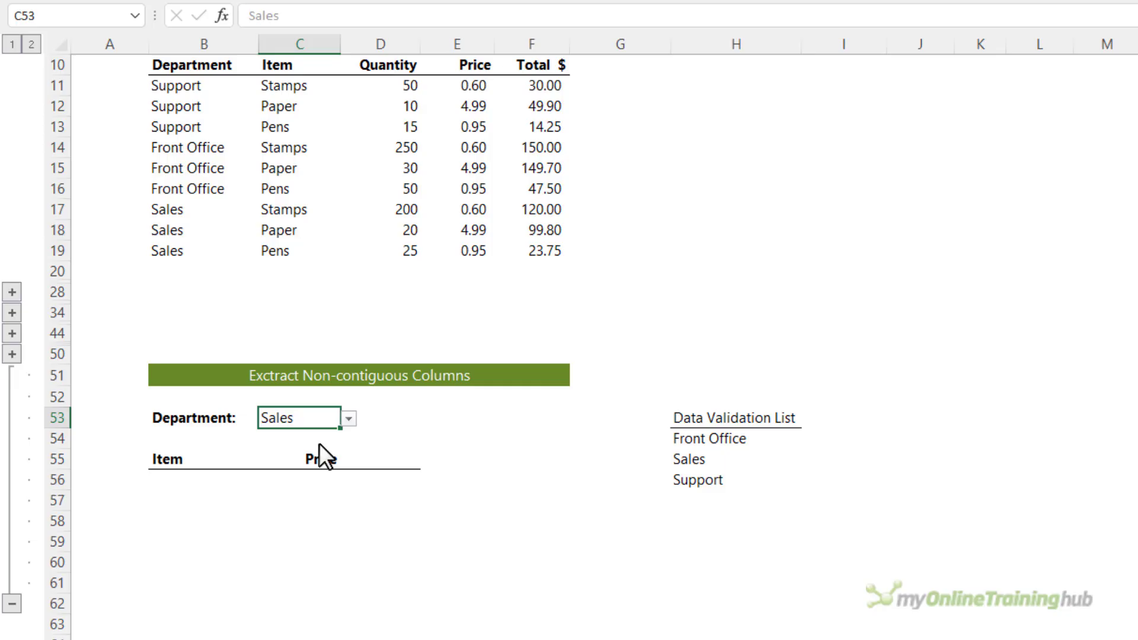
click(214, 475)
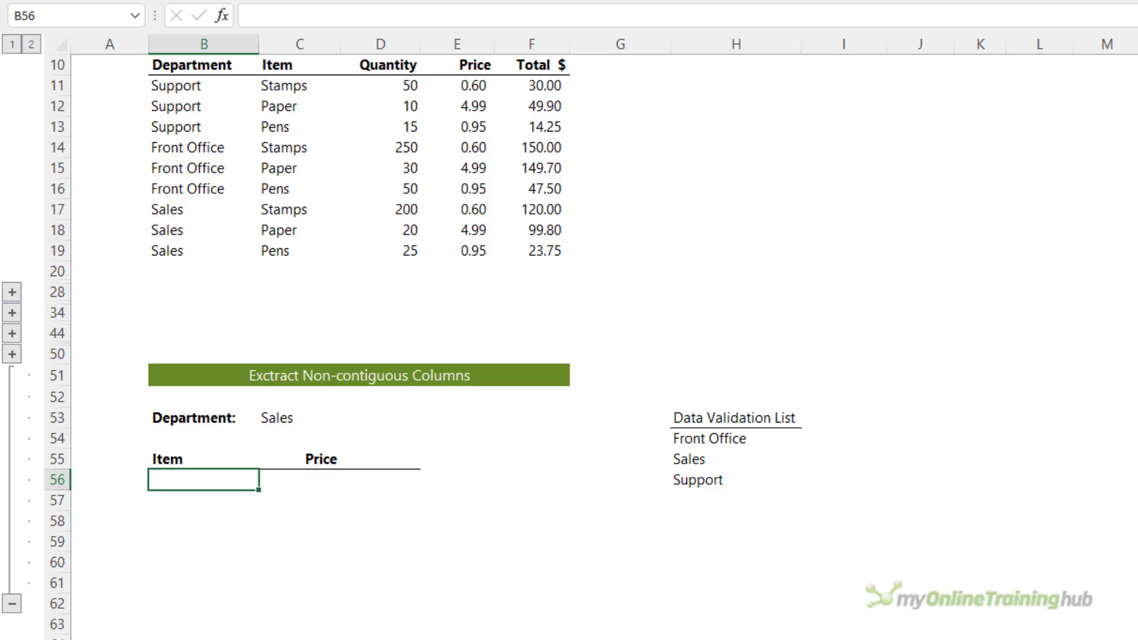
In B56 start a FILTER whose array is CHOOSE({1,2},C11:C19,E11:E19)
text(=FILTER()
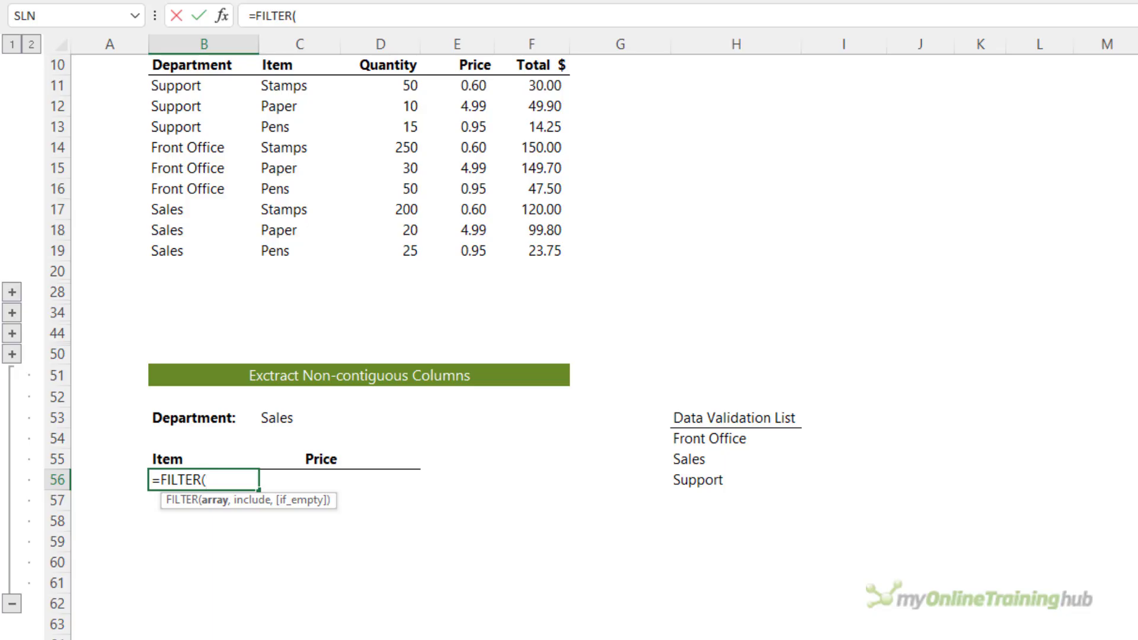
text(choo)
key(Tab)
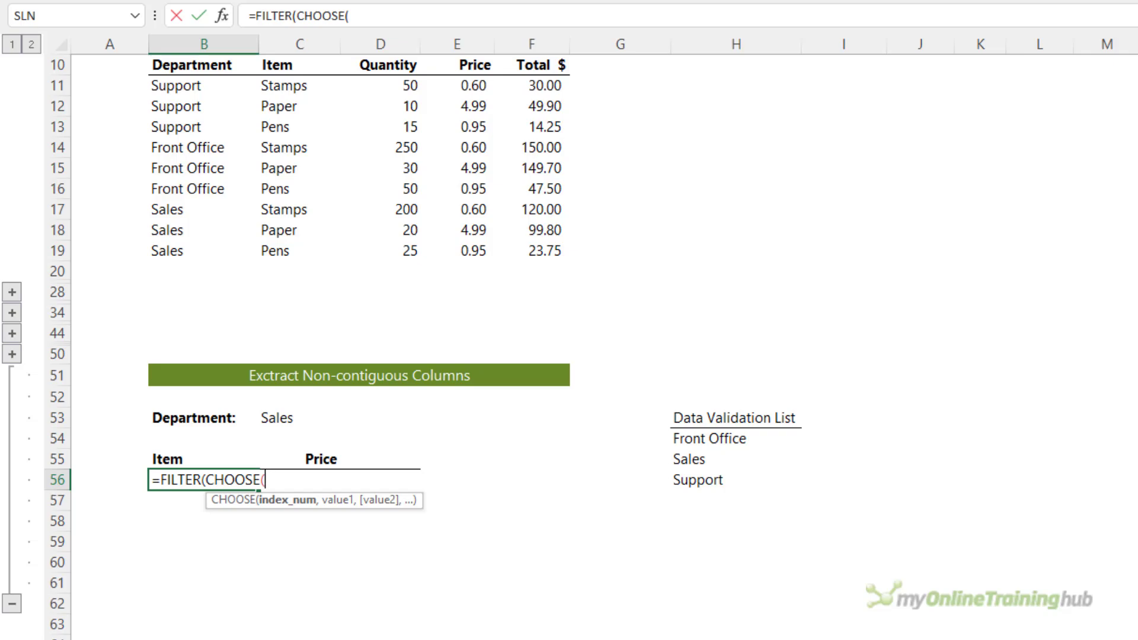
text({1,2},)
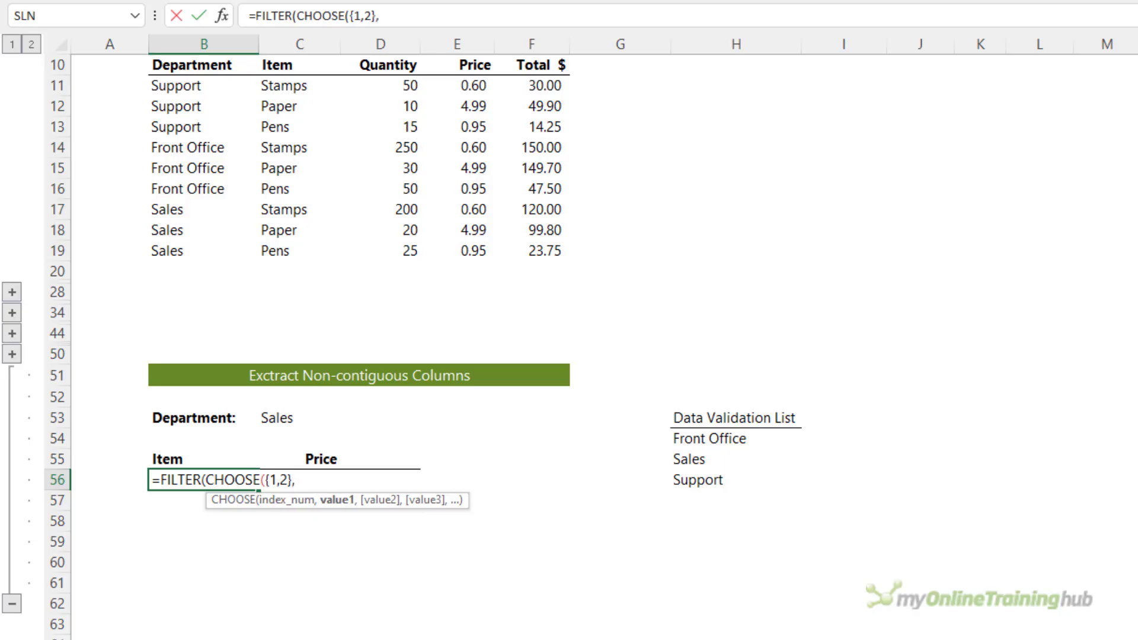
drag(296, 85, 338, 255)
text(,)
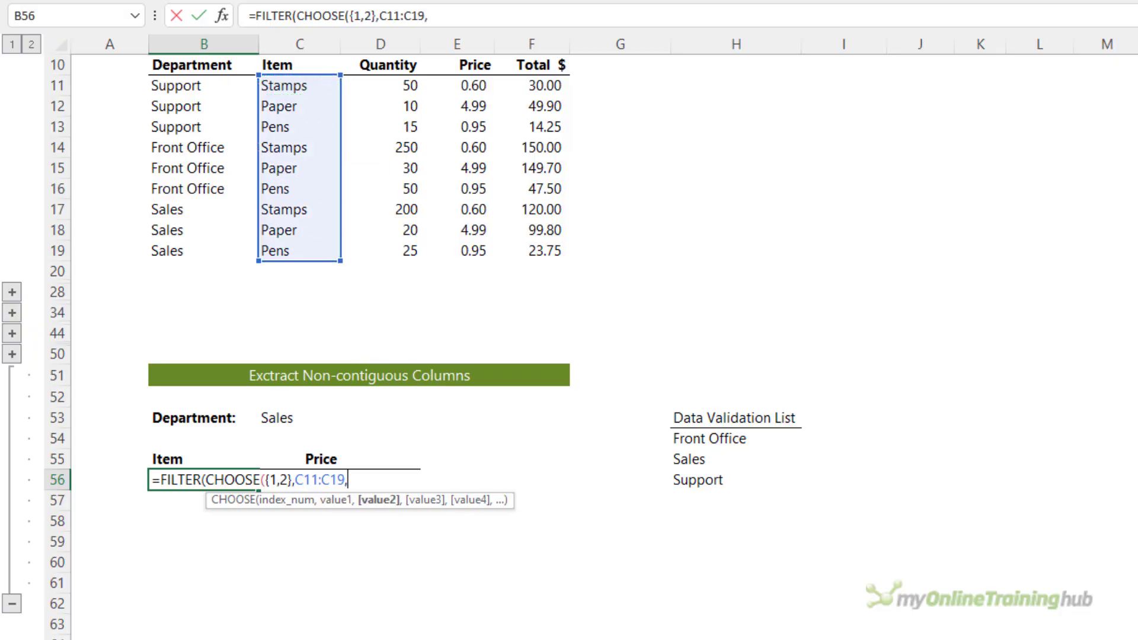
drag(468, 85, 468, 251)
text())
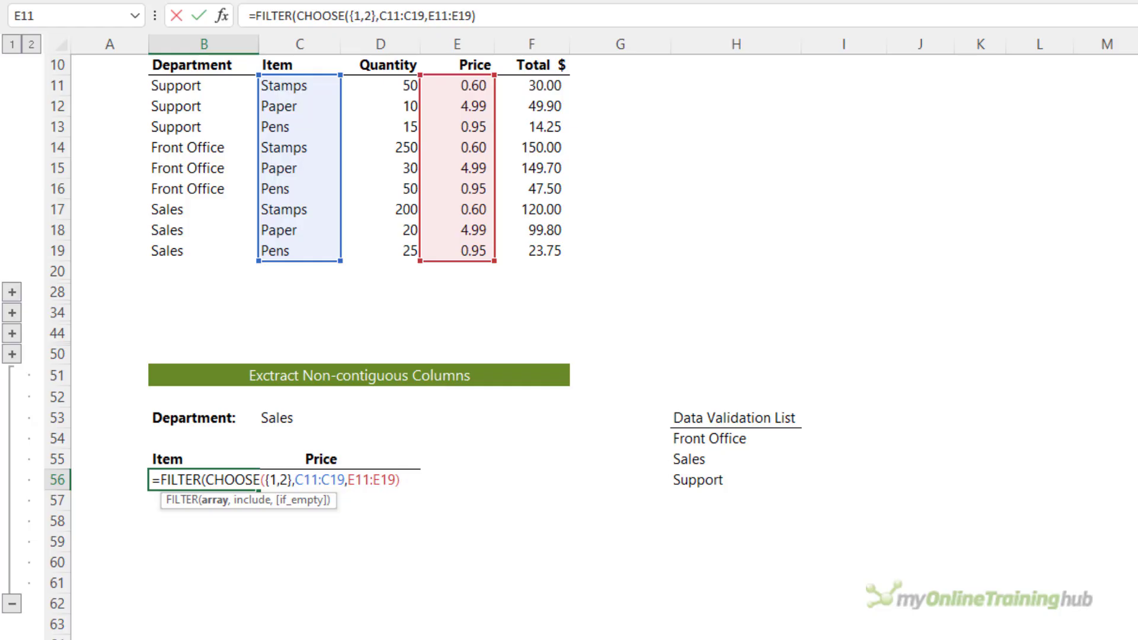
text(,)
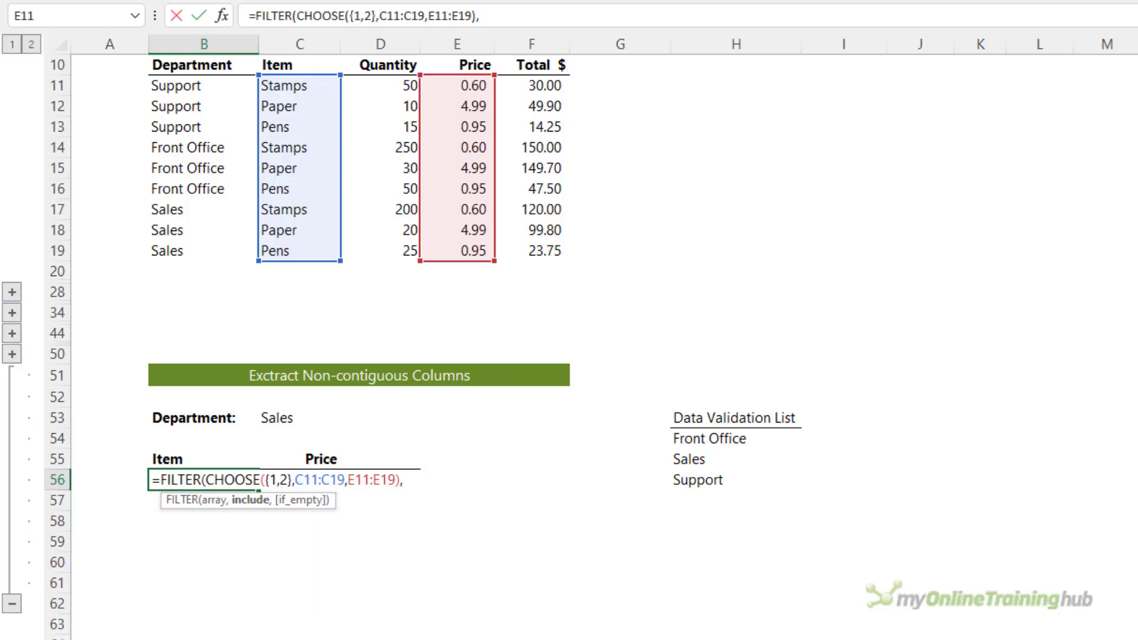
Add the criterion B11:B19=C53, spilling Stamps, Paper, Pens with 0.60, 4.99, 0.95
click(175, 86)
drag(175, 85, 175, 250)
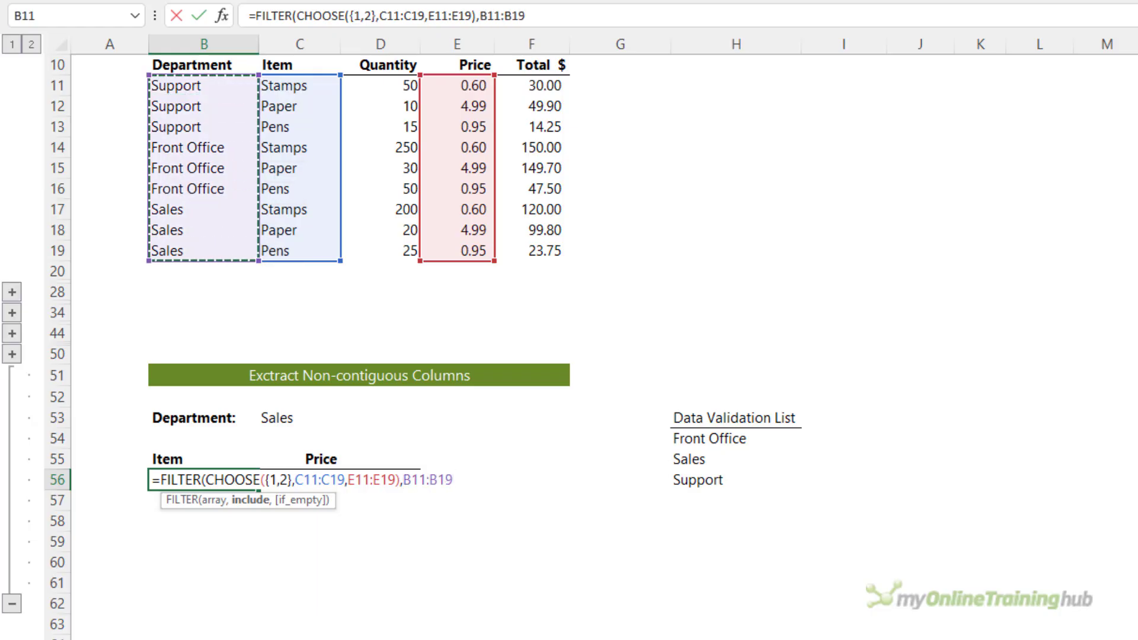
text(=)
click(300, 418)
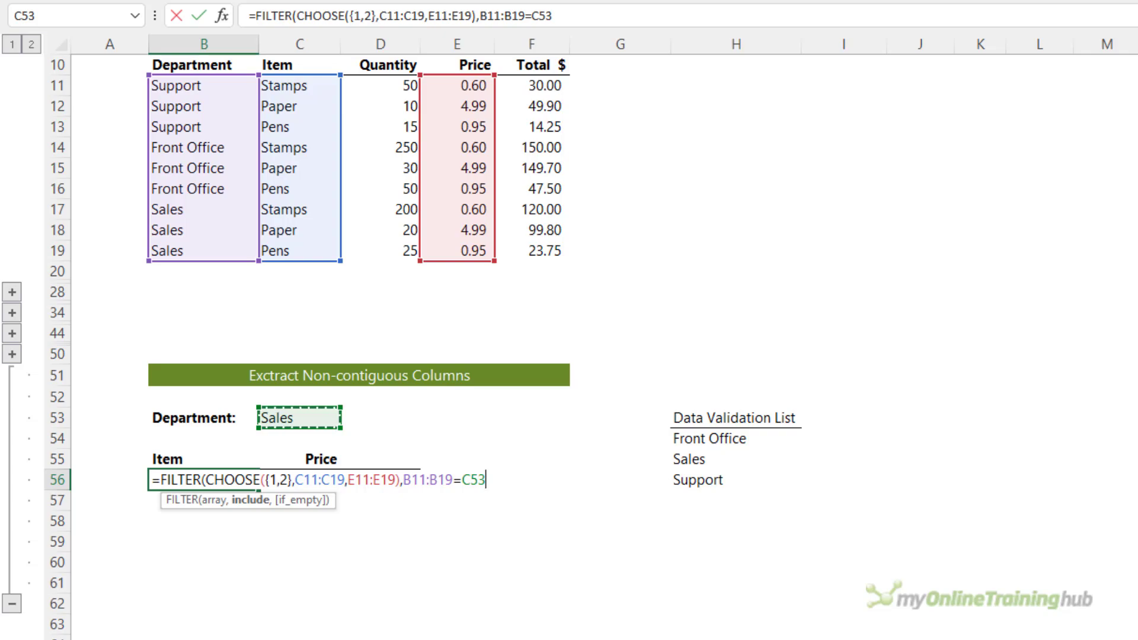
text())
key(Return)
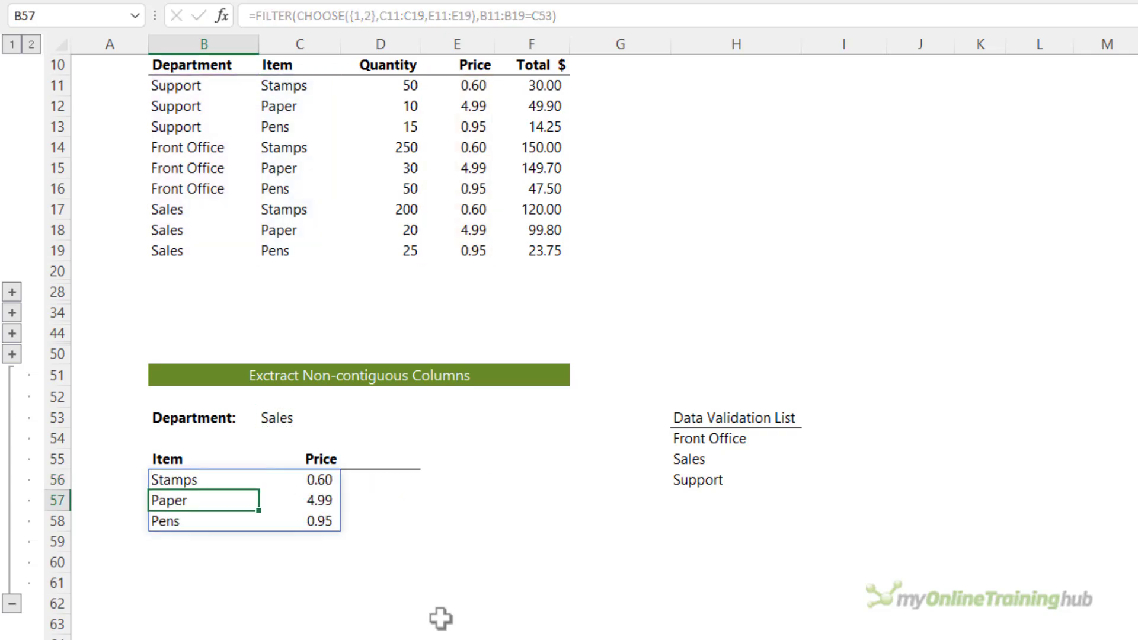
key(Up)
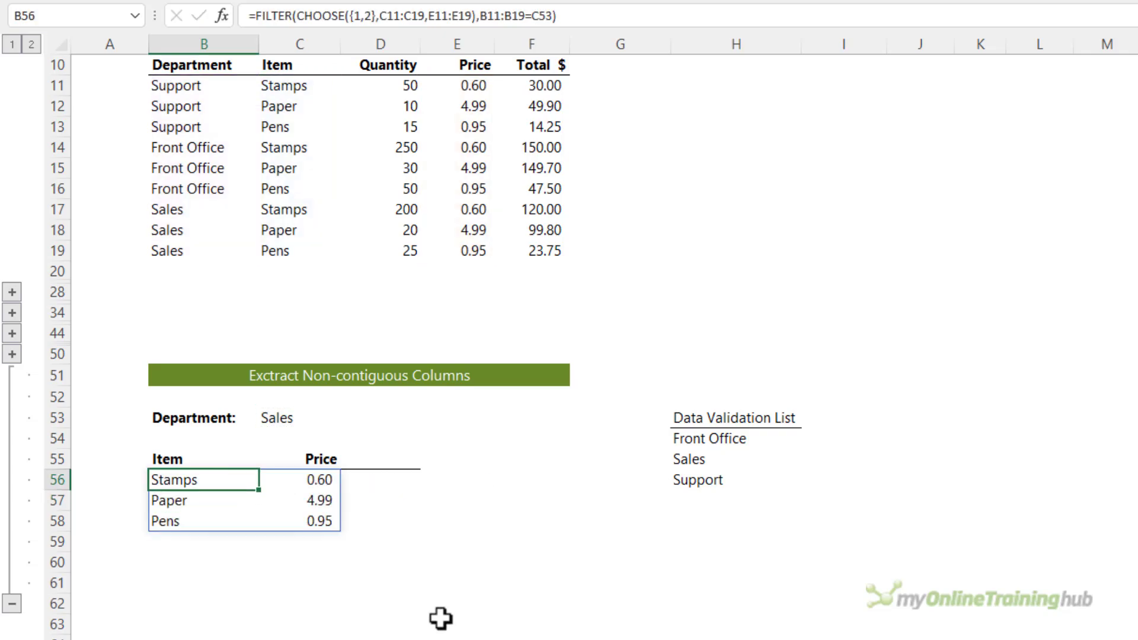
Set the Department in C53 to Front Office
click(273, 418)
click(349, 418)
click(340, 432)
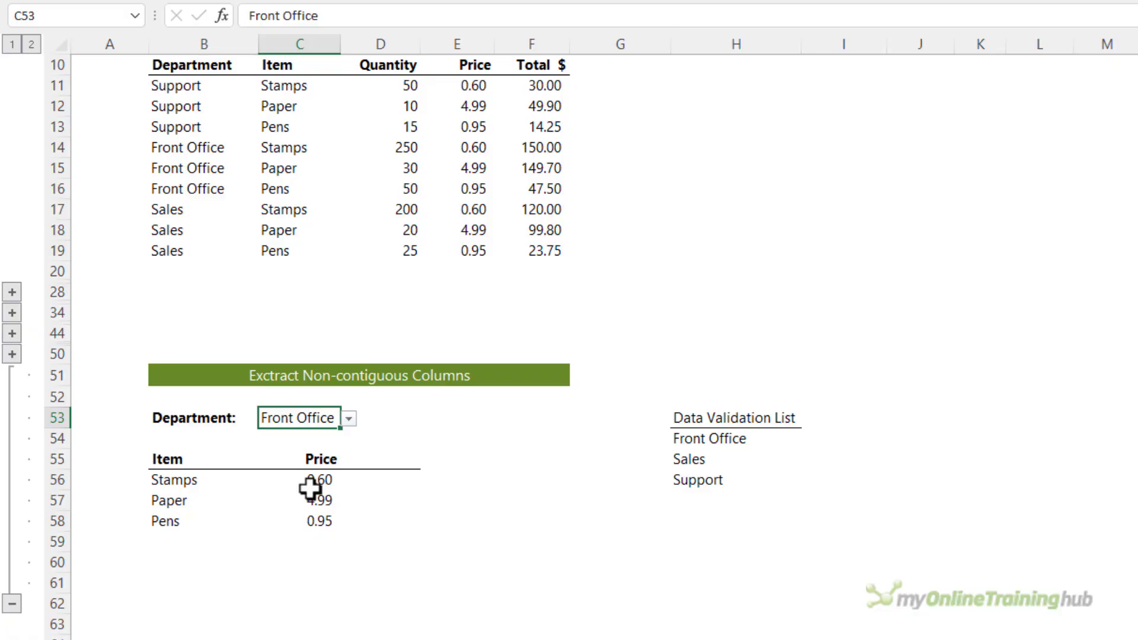
Add a Quantity header in D55 beside Price
click(380, 459)
text(Quantity)
key(Return)
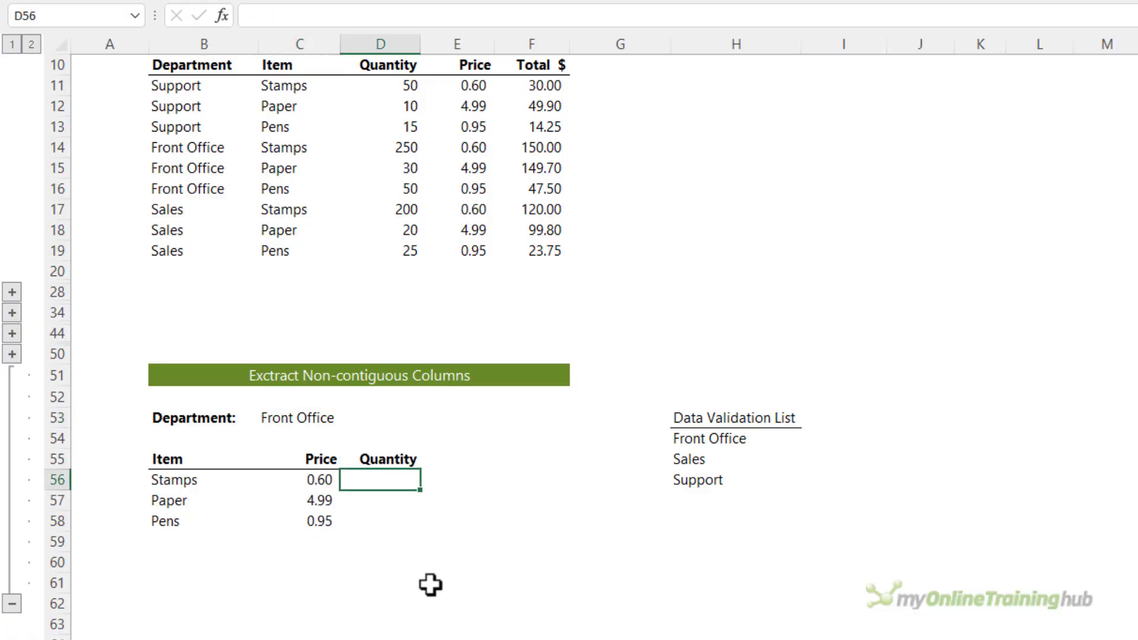
Point out the Quantity values D11:D19 alongside the Item and Price columns, then select B56
drag(382, 86, 378, 245)
click(284, 85)
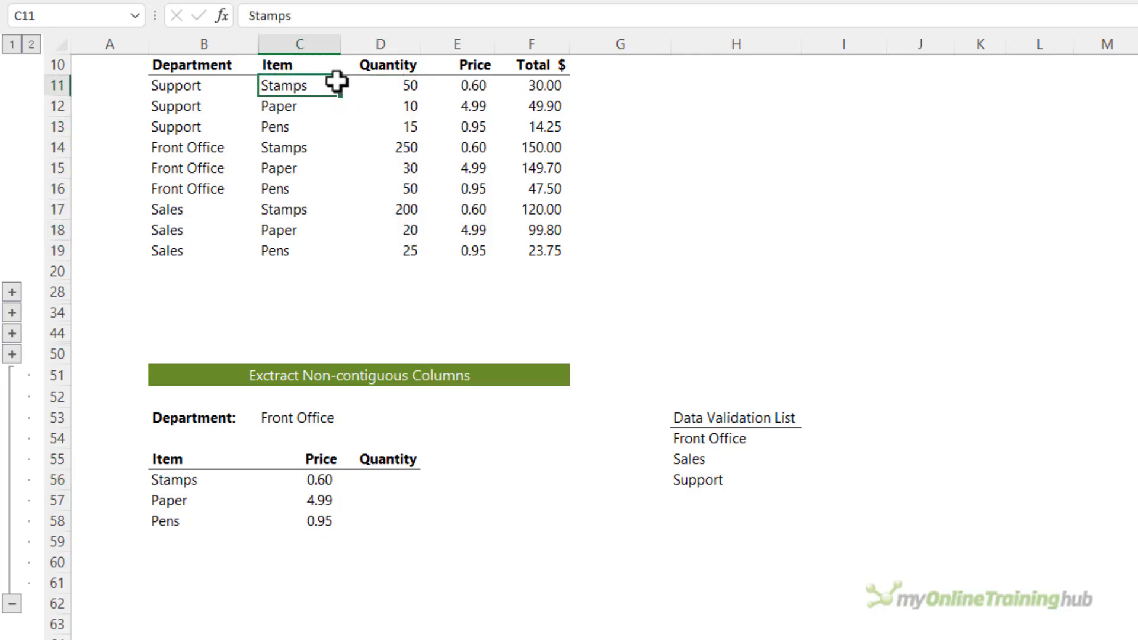
ctrl+click(450, 88)
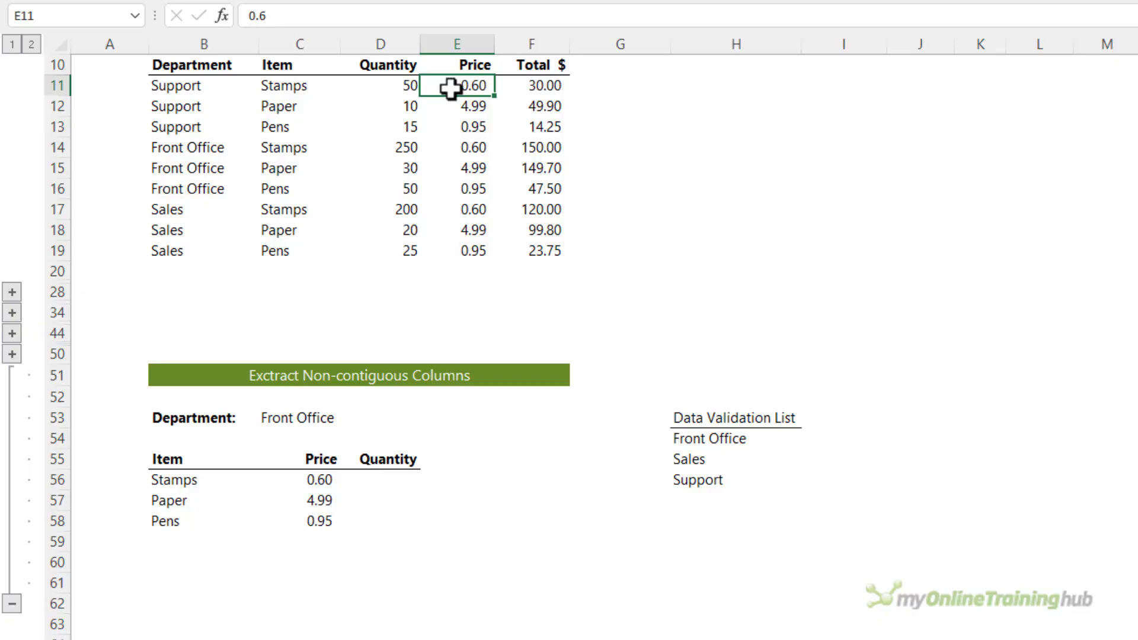
click(394, 480)
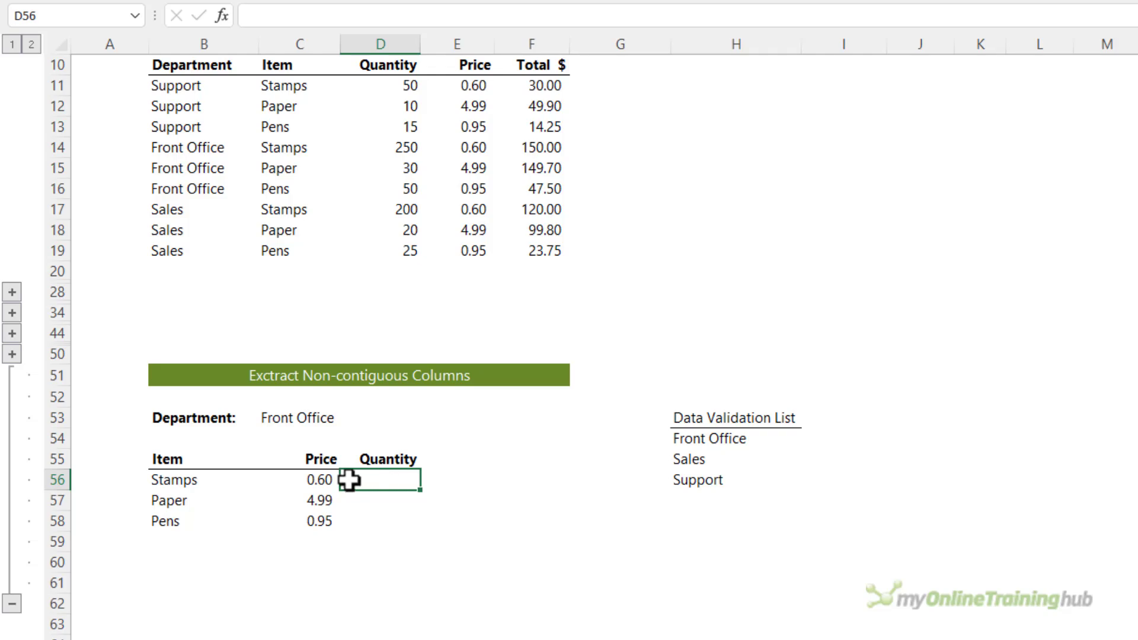
click(219, 478)
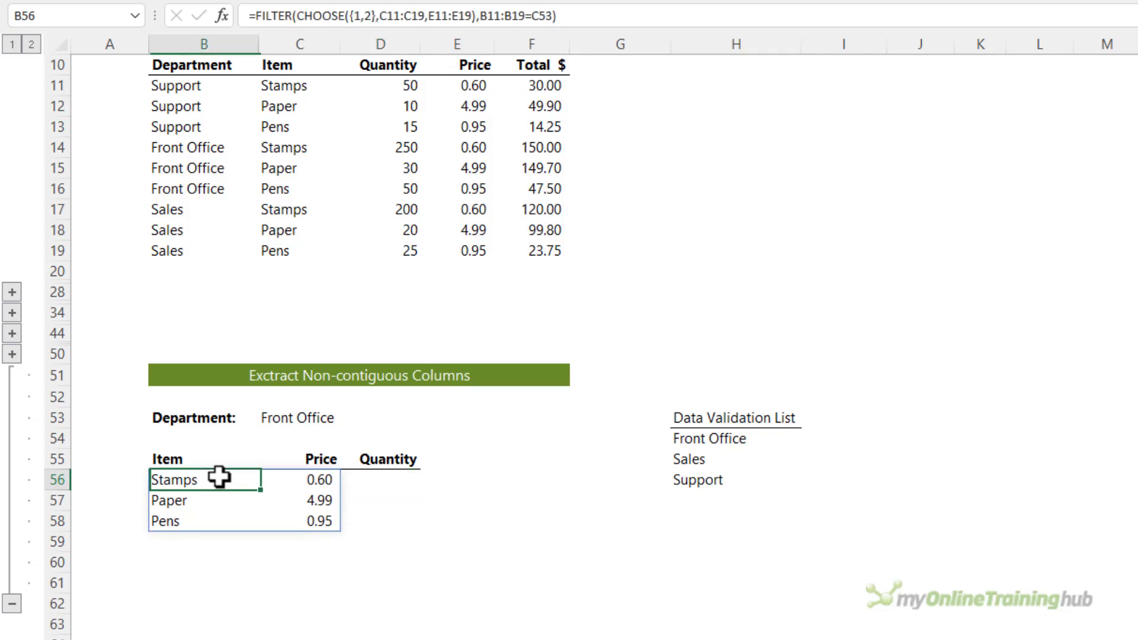
Extend B56's CHOOSE to {1,2,3} with D11:D19, adding Front Office quantities 250, 30, 50
click(372, 15)
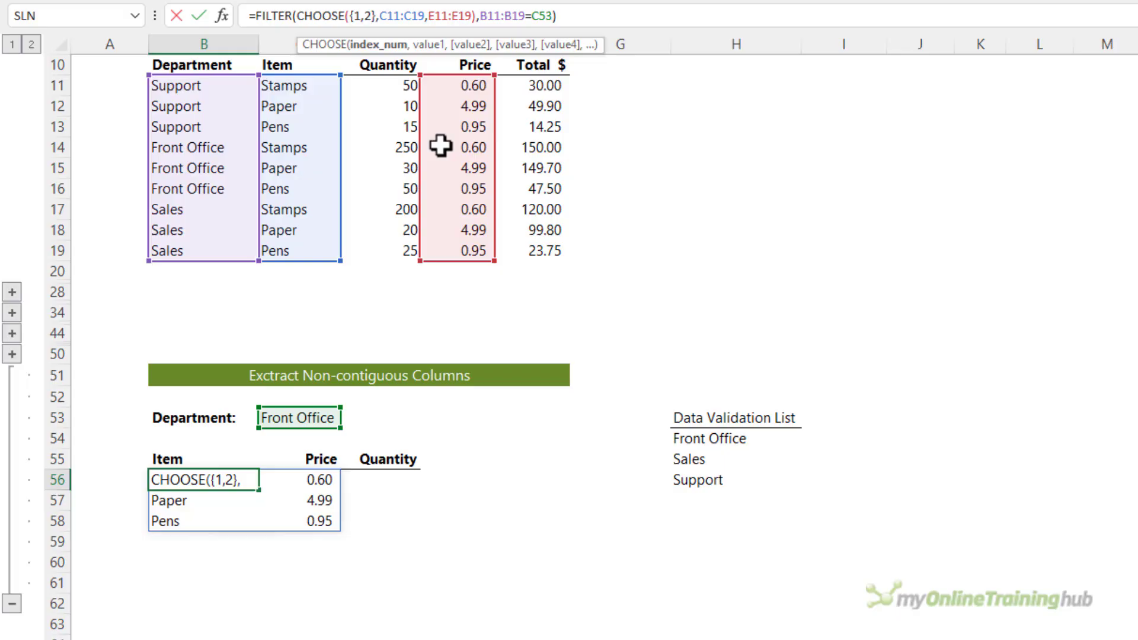
text(,3)
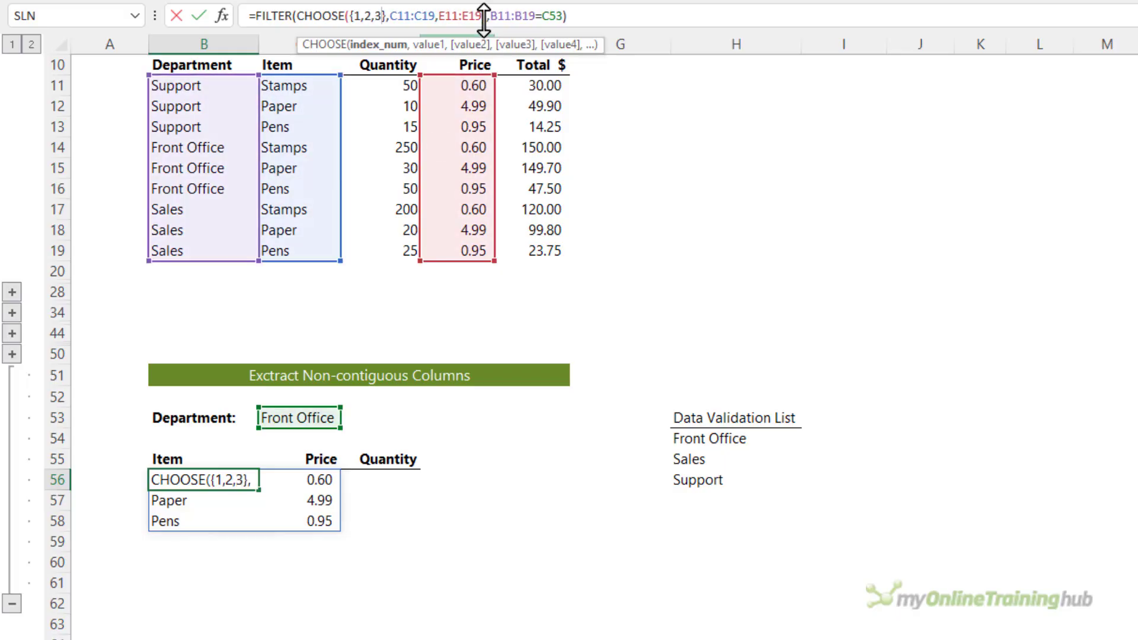
click(477, 43)
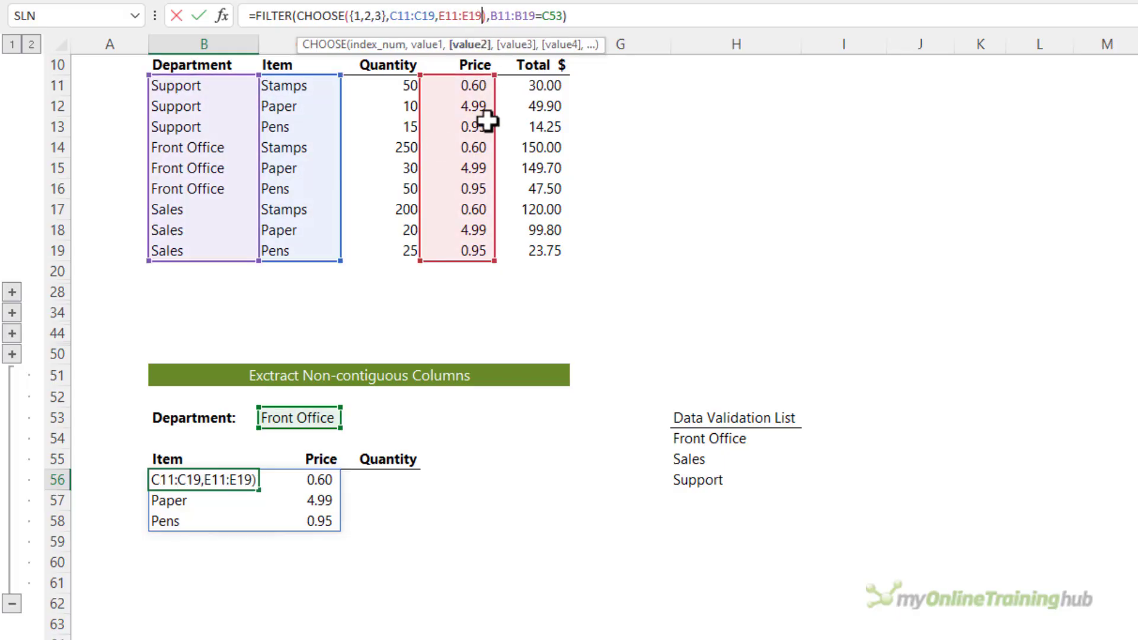
text(,)
drag(396, 85, 378, 249)
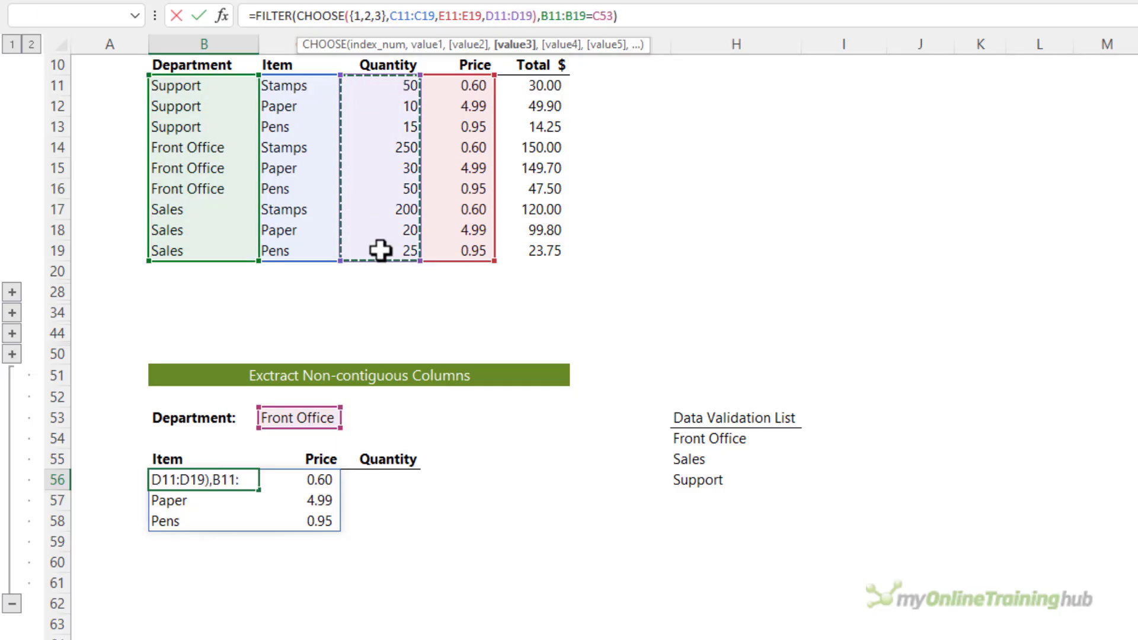
key(Return)
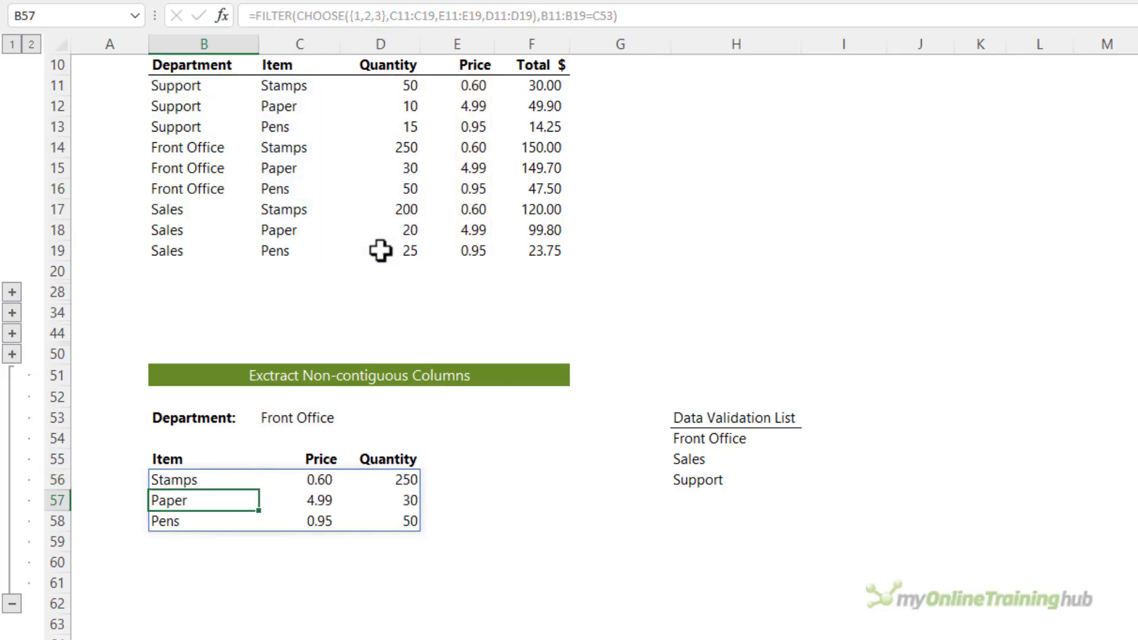
Switch the C53 Department to Sales, then Support, showing quantities 50, 10, 15
click(348, 417)
click(325, 416)
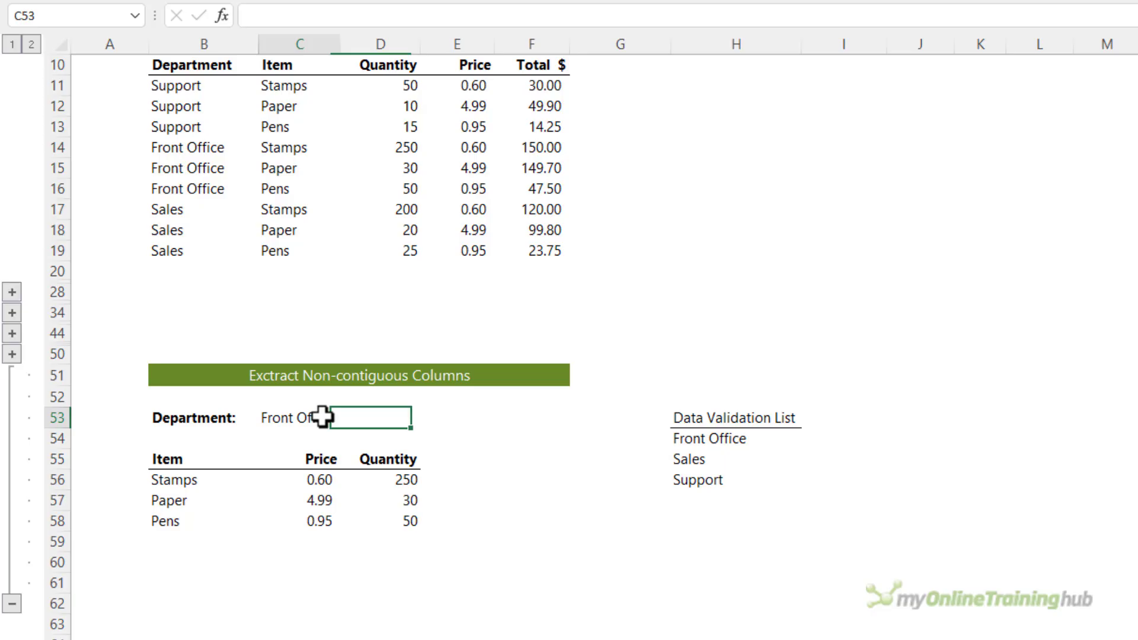
click(349, 418)
click(306, 446)
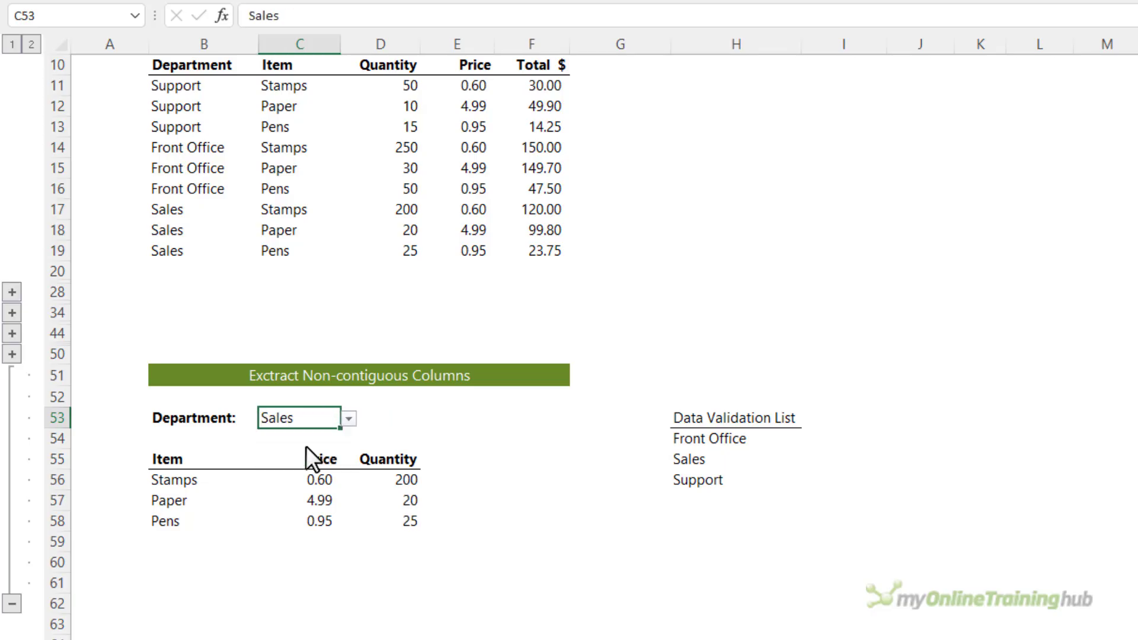
click(347, 420)
click(308, 455)
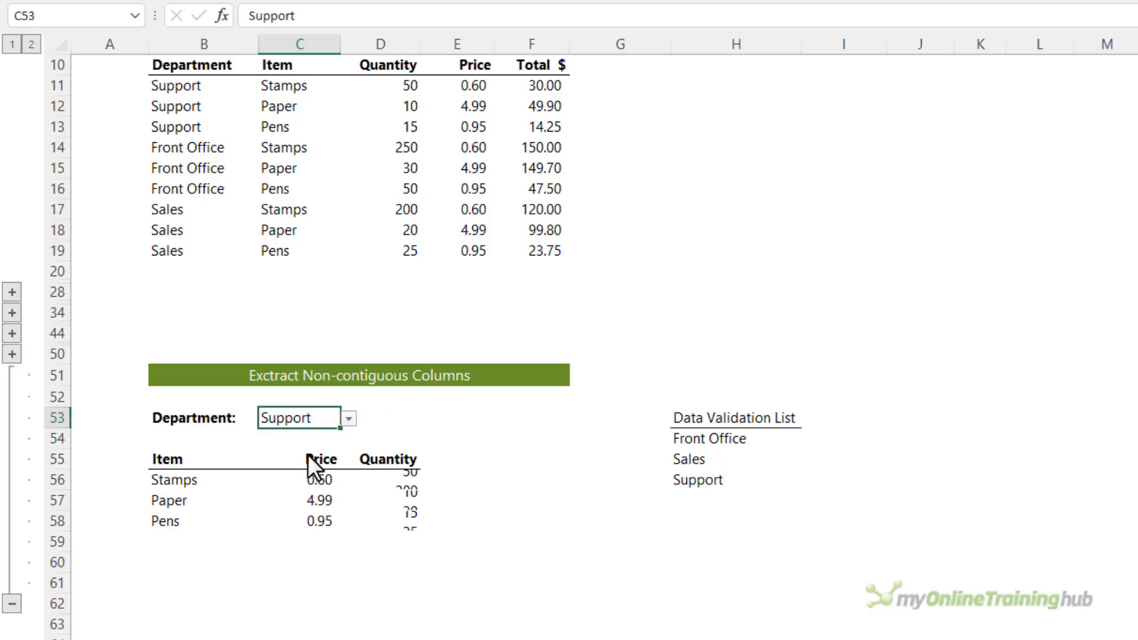